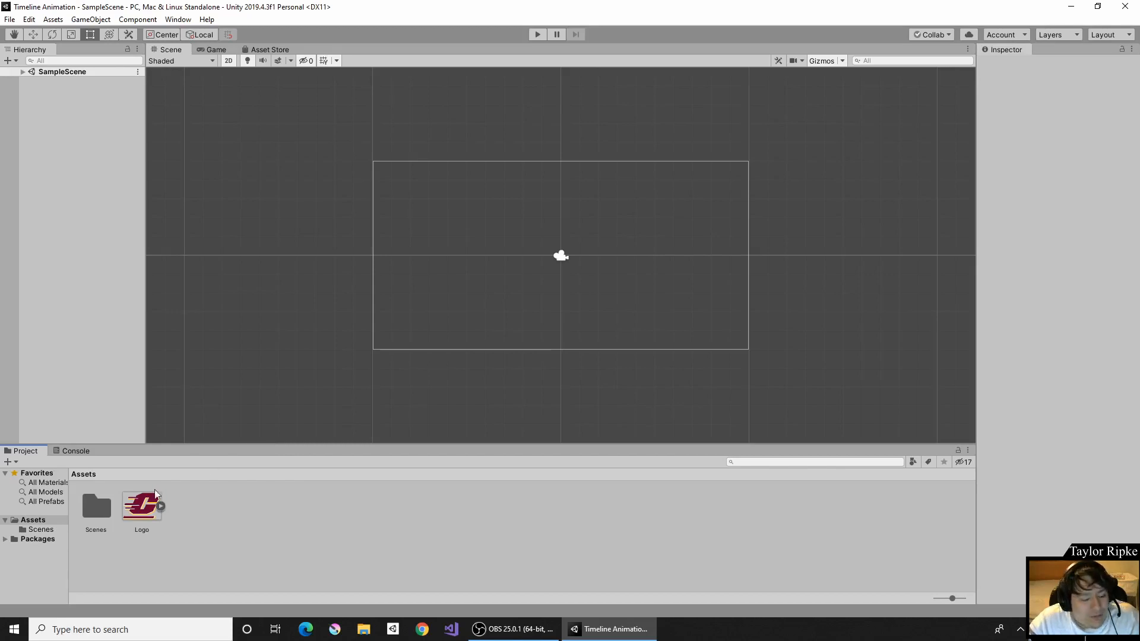
- Select the Logo image in Project, expand it to inspect its sprite, then return to the image
left_click(140, 502)
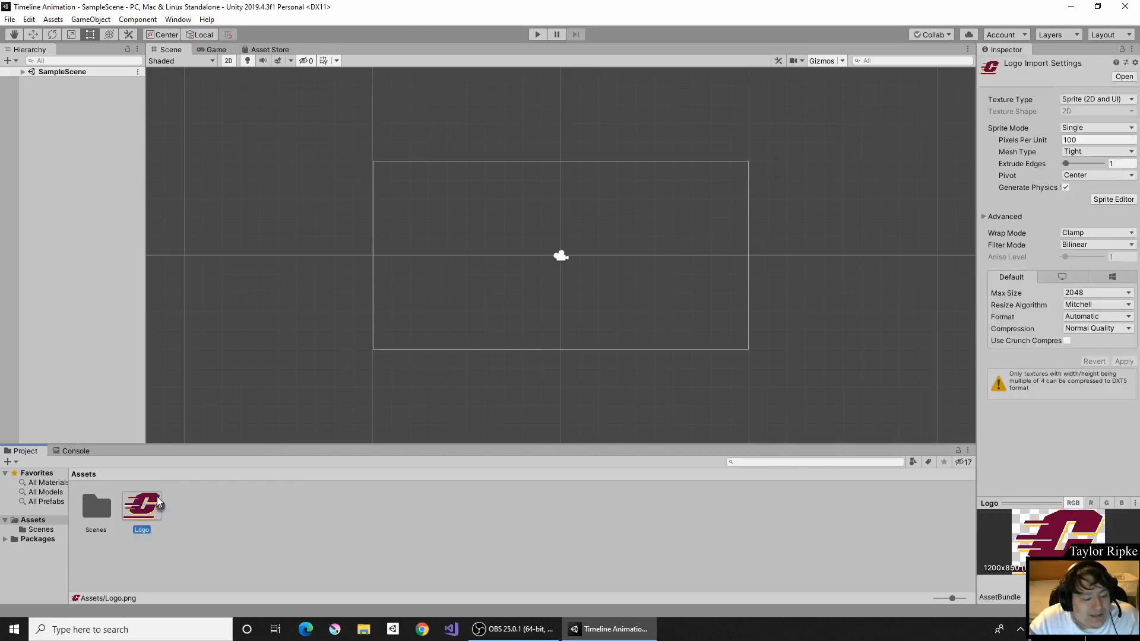
left_click(159, 506)
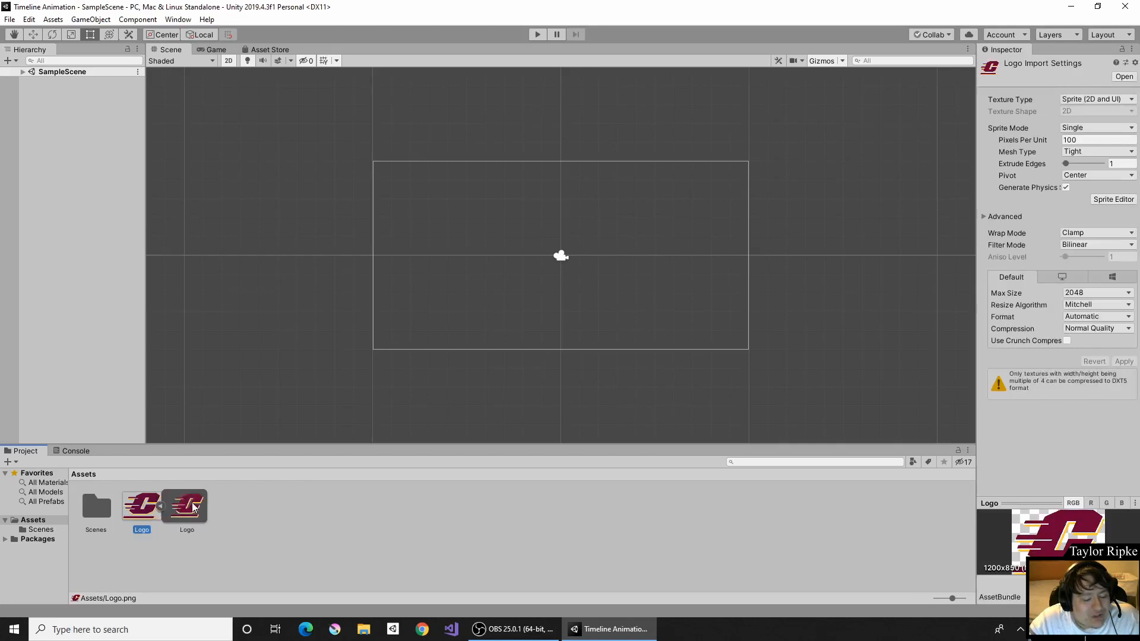
left_click(185, 508)
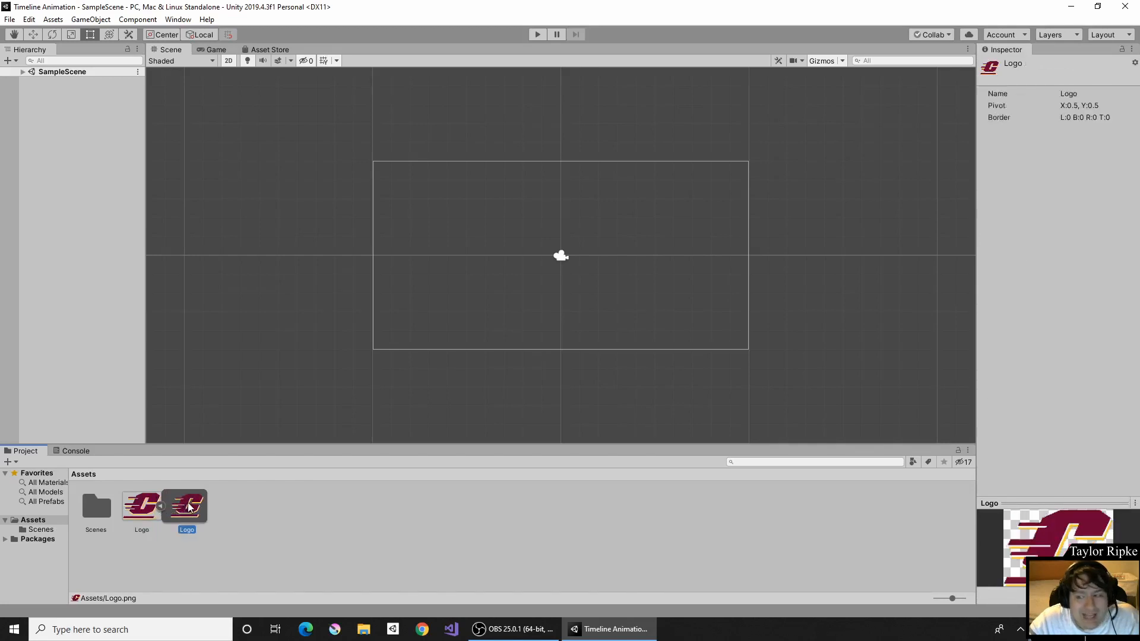
left_click(144, 499)
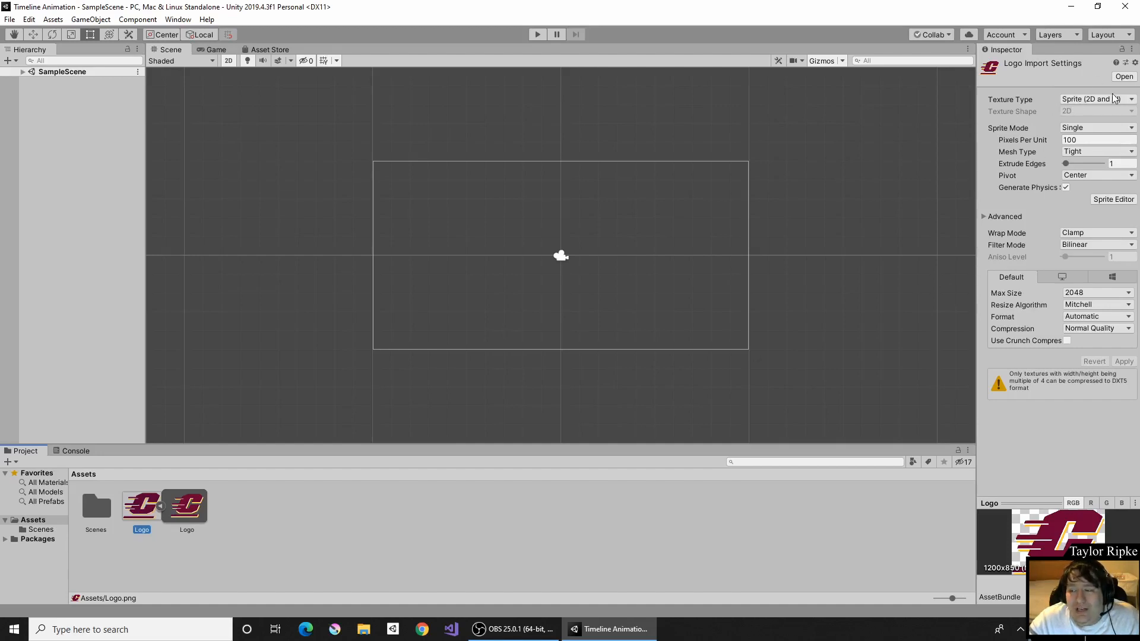
- Switch Logo's Texture Type to Default and back to Sprite (2D and UI)
left_click(1113, 114)
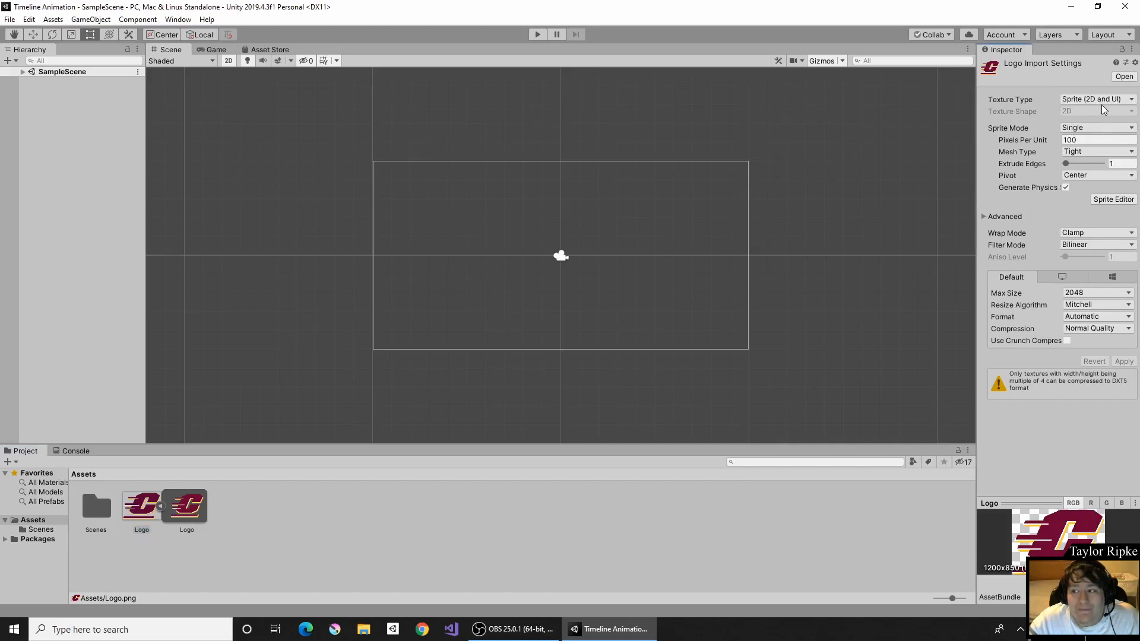
left_click(1099, 104)
left_click(1048, 115)
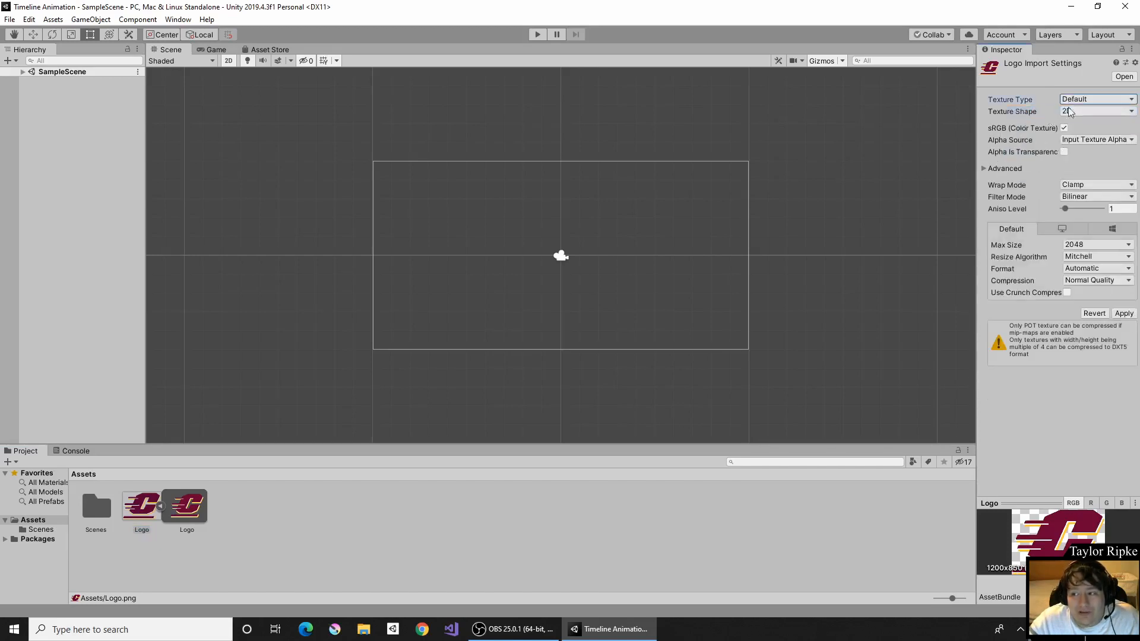
left_click(1089, 99)
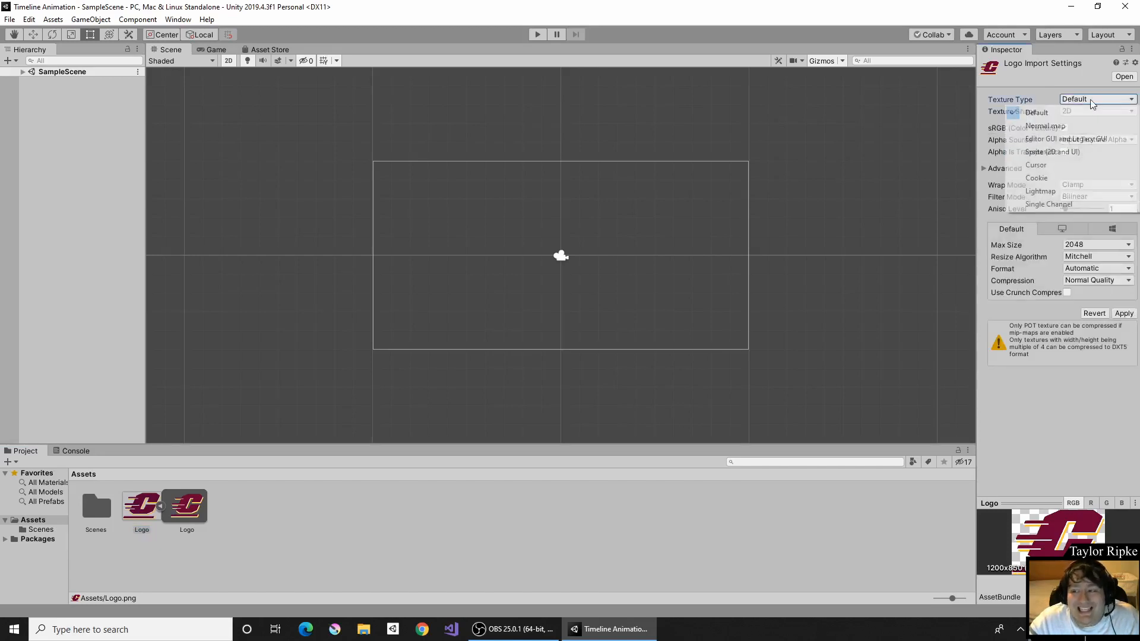
left_click(1071, 155)
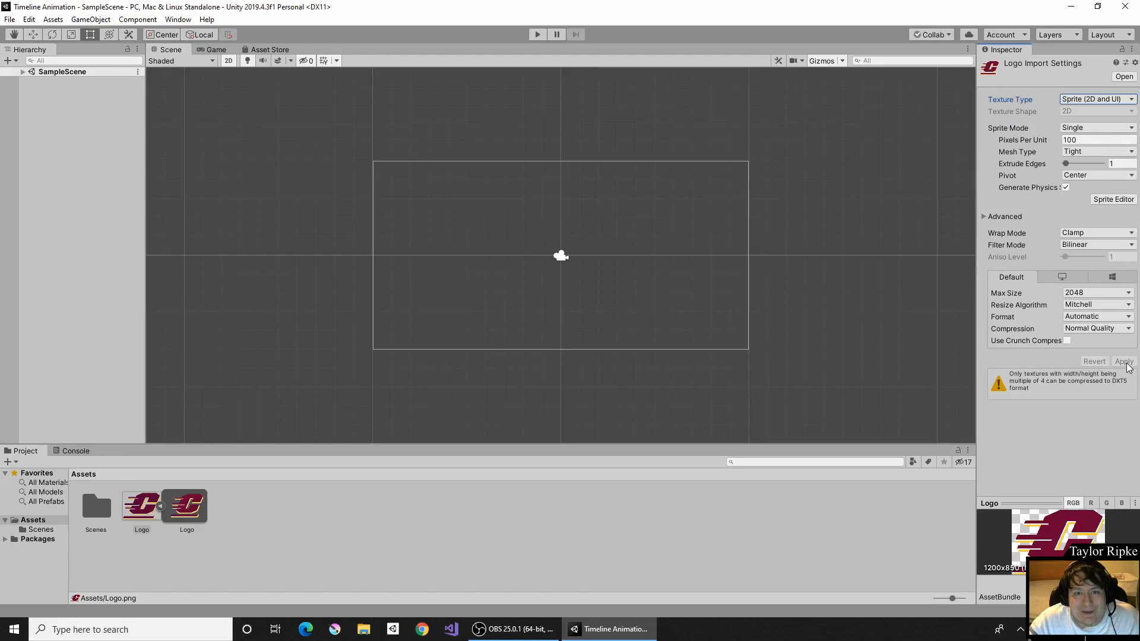
left_click(545, 572)
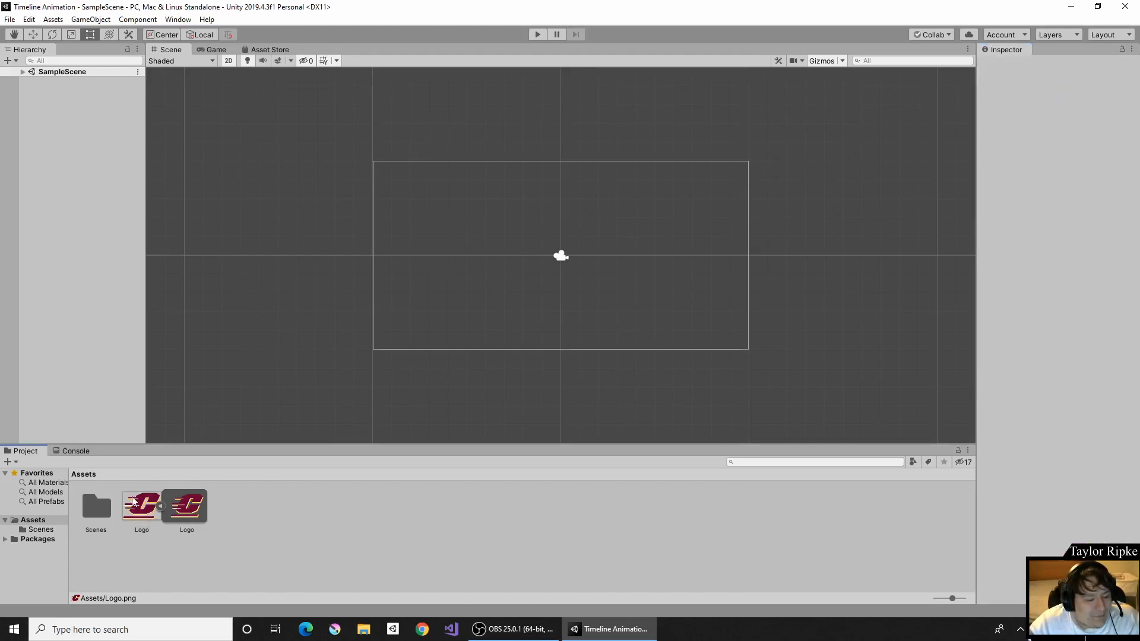
- Drag the Logo sprite into the scene, shrink it to about 0.38 scale, and align it at the frame's left edge
left_click(160, 506)
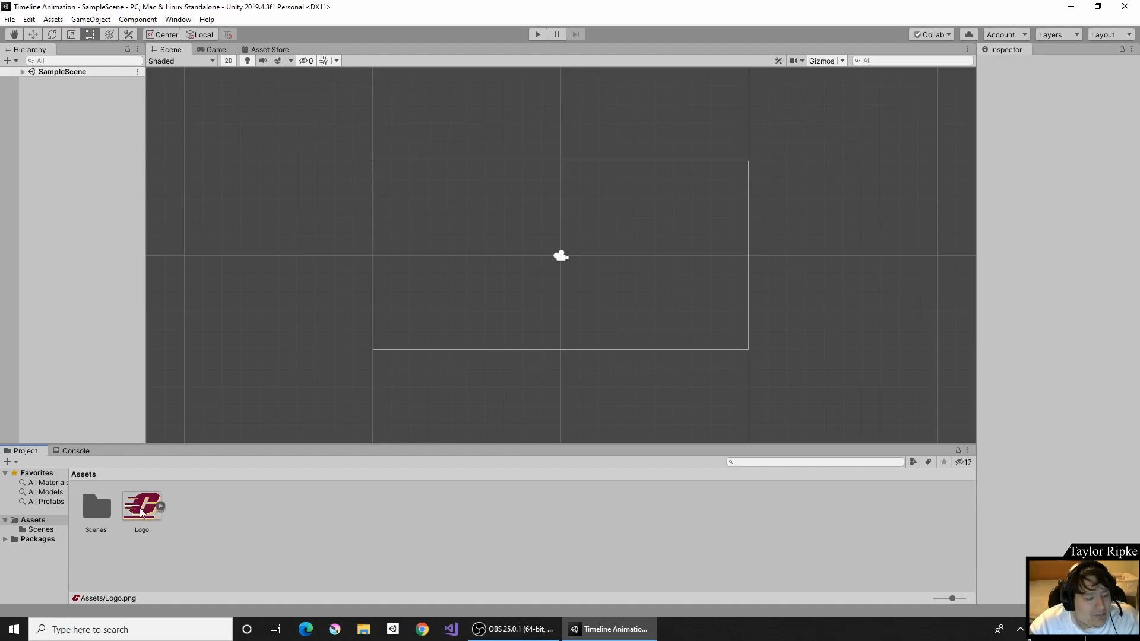
left_click_drag(141, 512, 487, 254)
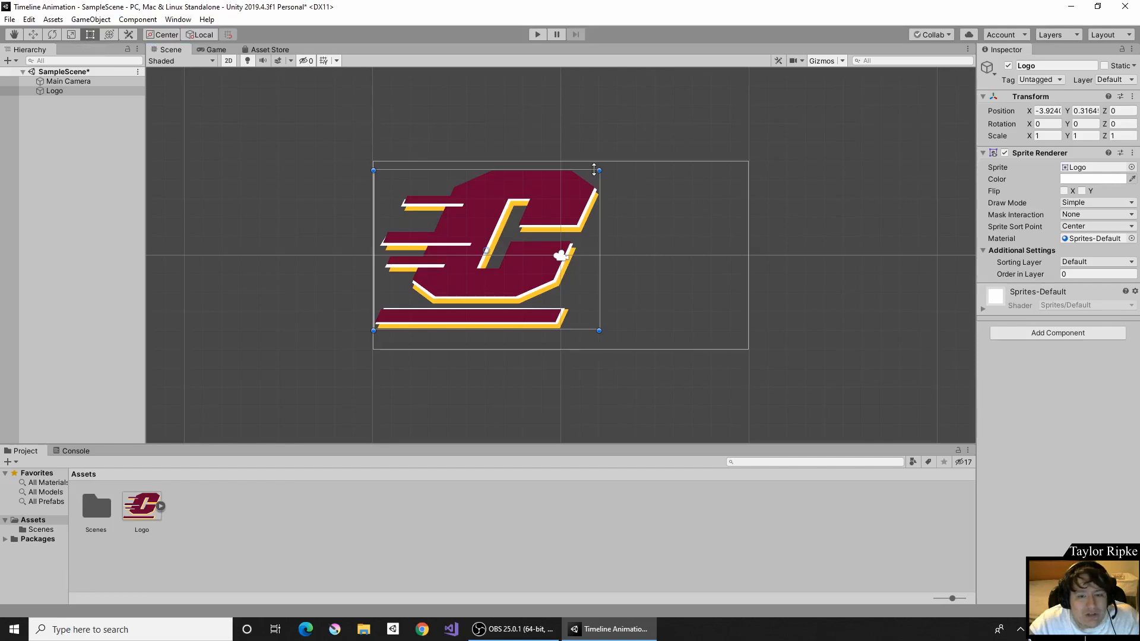
left_click_drag(598, 171, 457, 263)
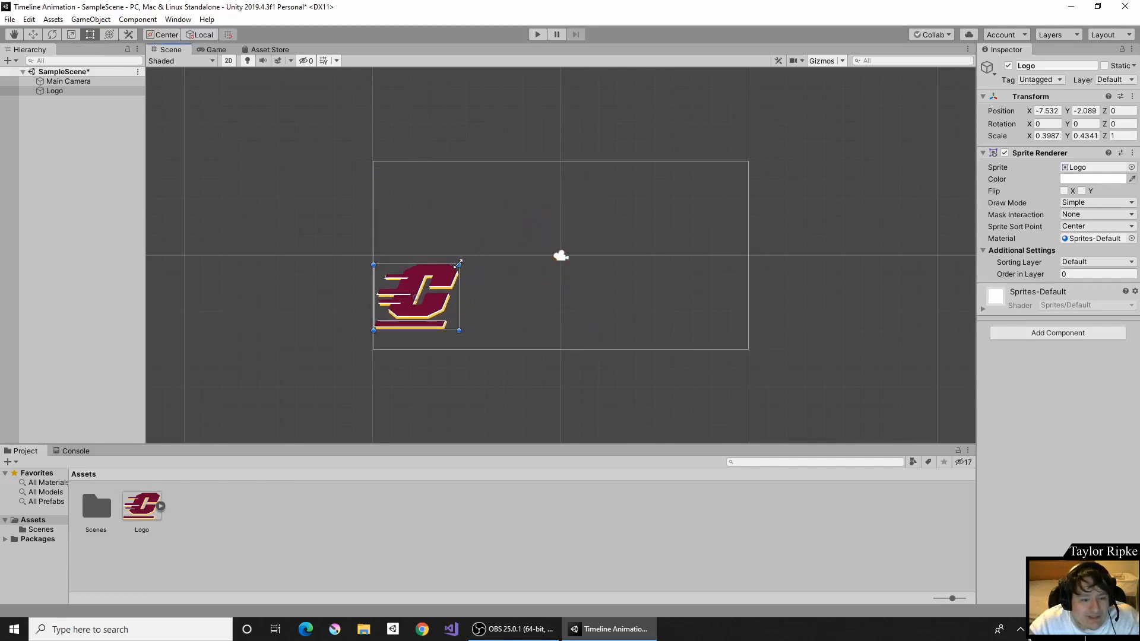
left_click_drag(426, 305, 430, 267)
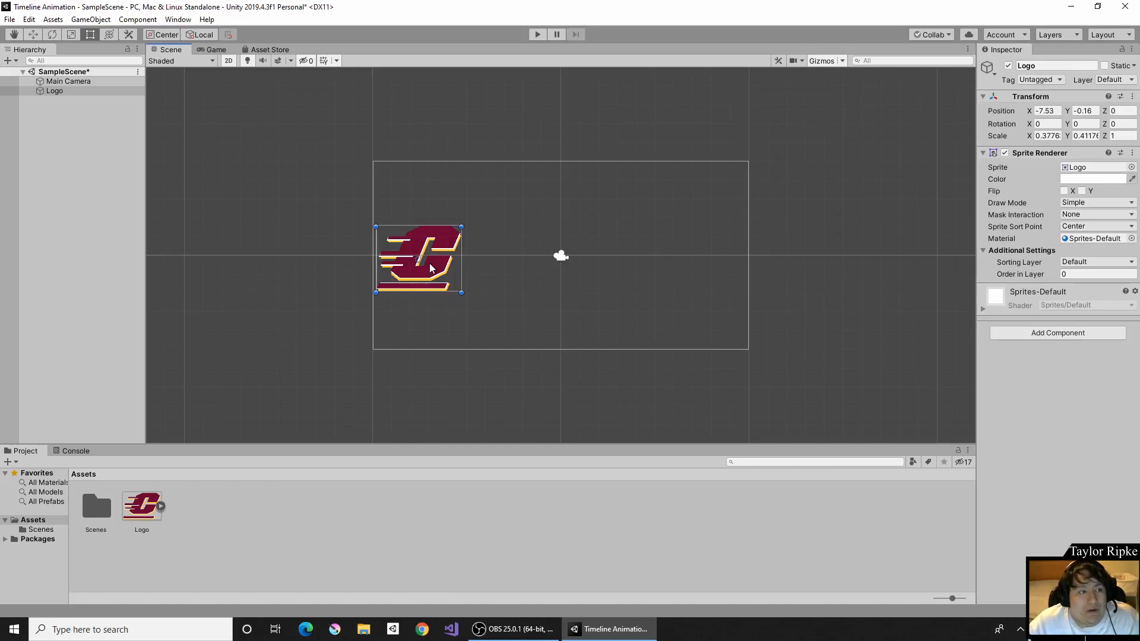
- Open Window > Animation > Animation and dock it beside the Project and Console tabs
left_click(176, 21)
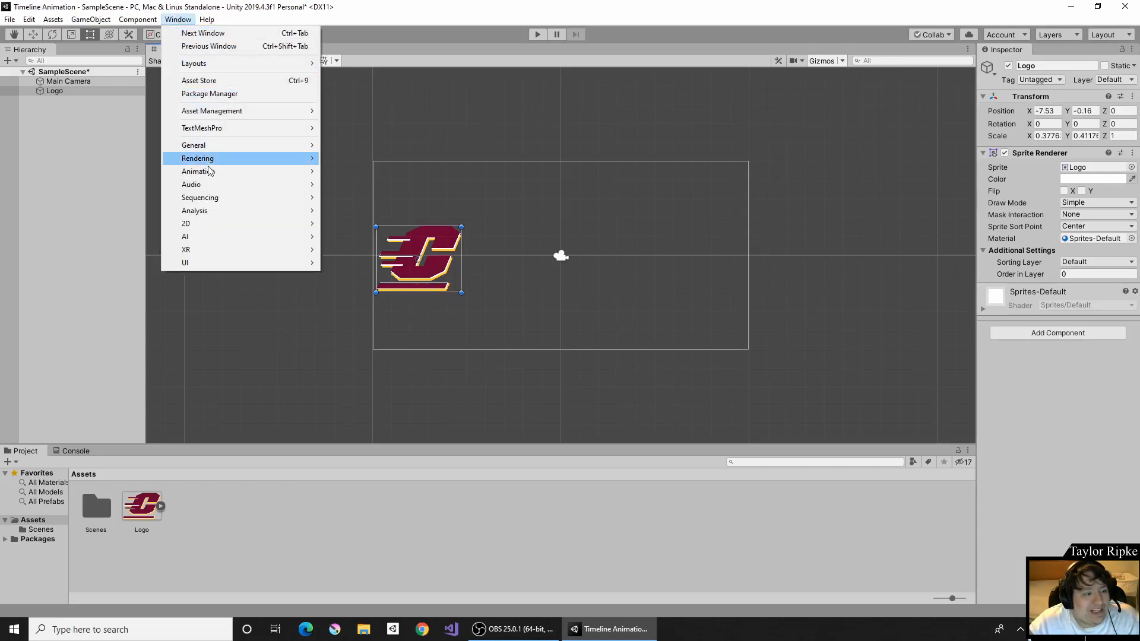
mouse_move(209, 173)
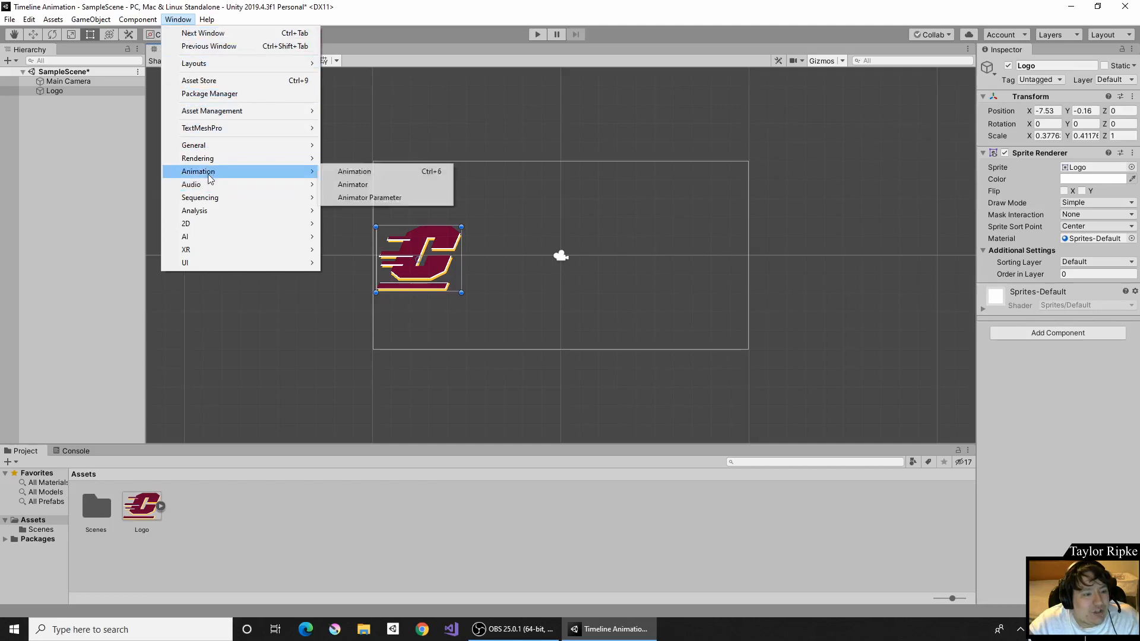
left_click(348, 176)
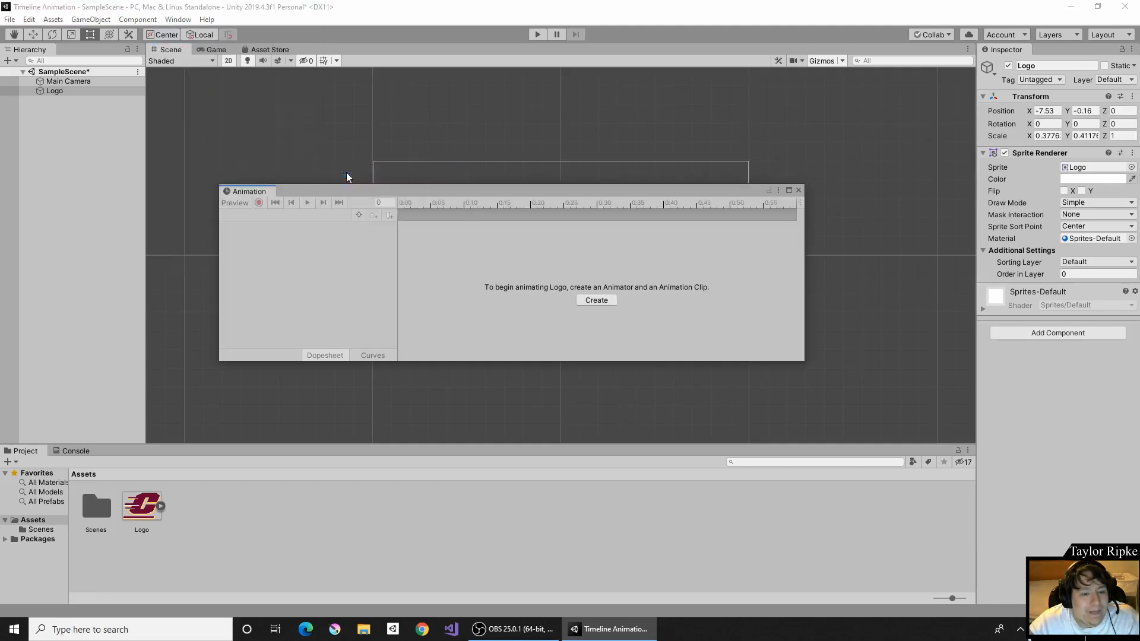
left_click_drag(407, 191, 540, 181)
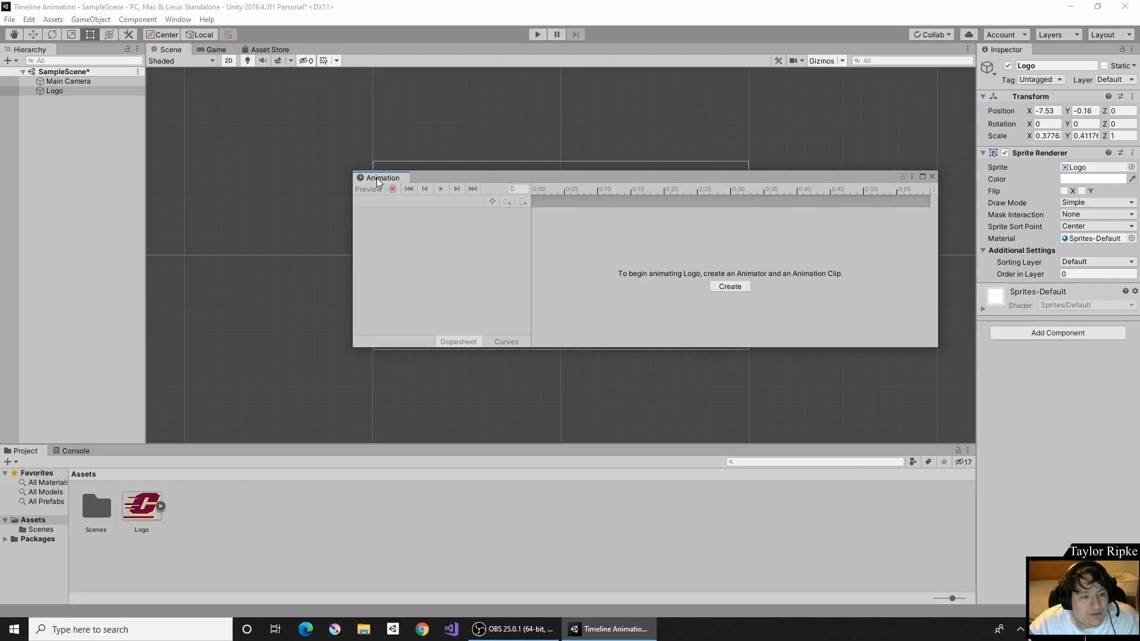
left_click_drag(376, 176, 125, 454)
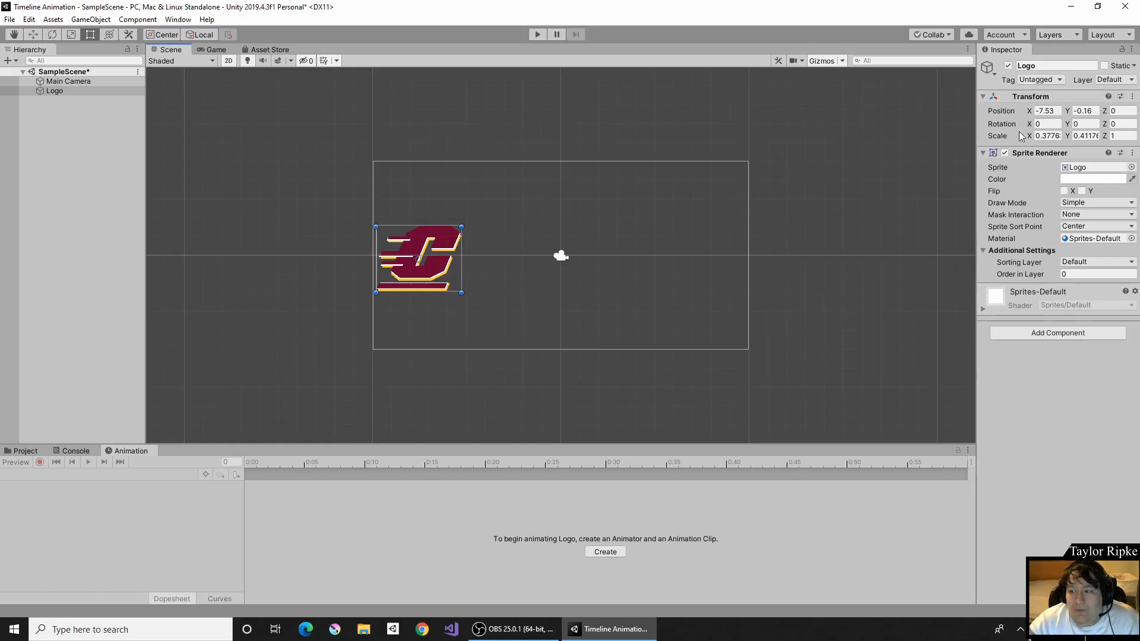
- Create a new animation clip for the Logo saved as MoveRight in Assets
left_click(1004, 153)
left_click(1004, 153)
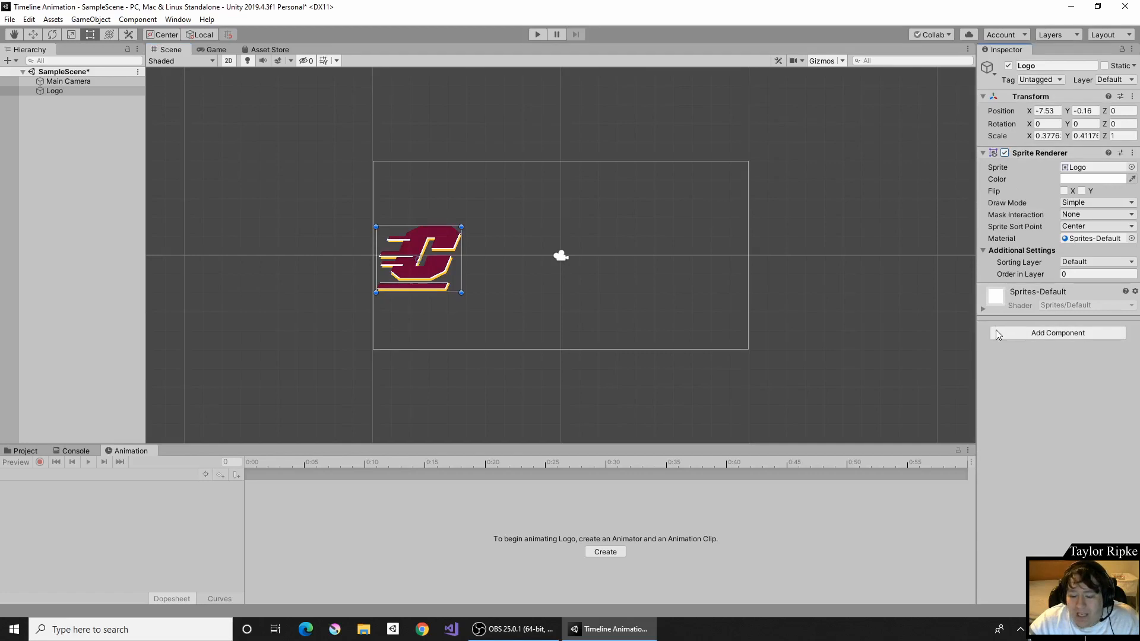
left_click(612, 553)
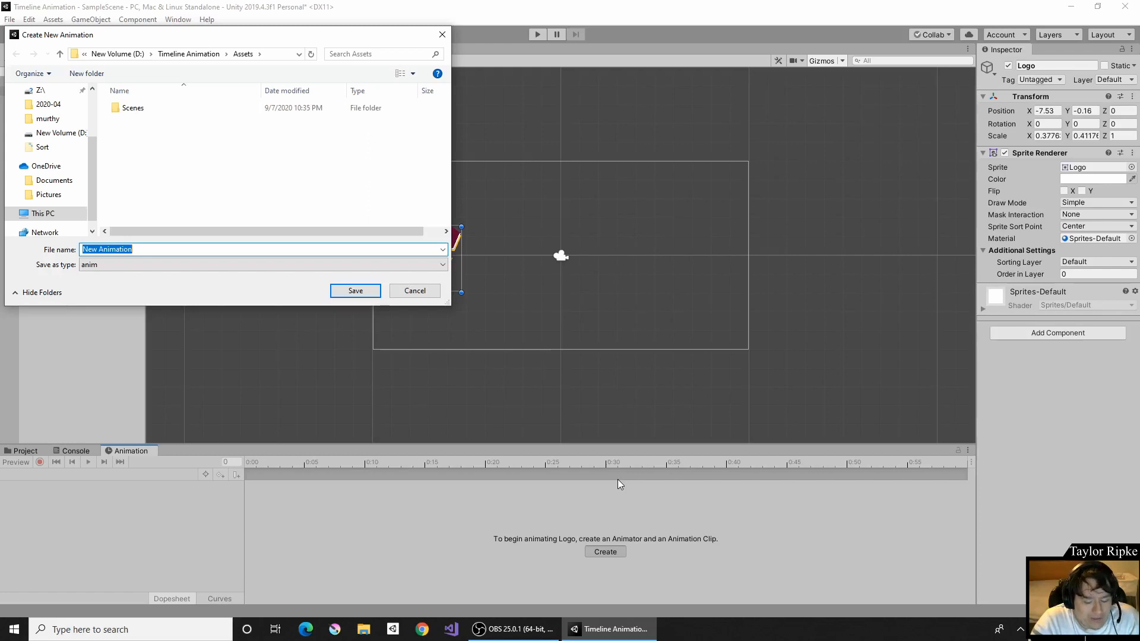
type("MoveRight")
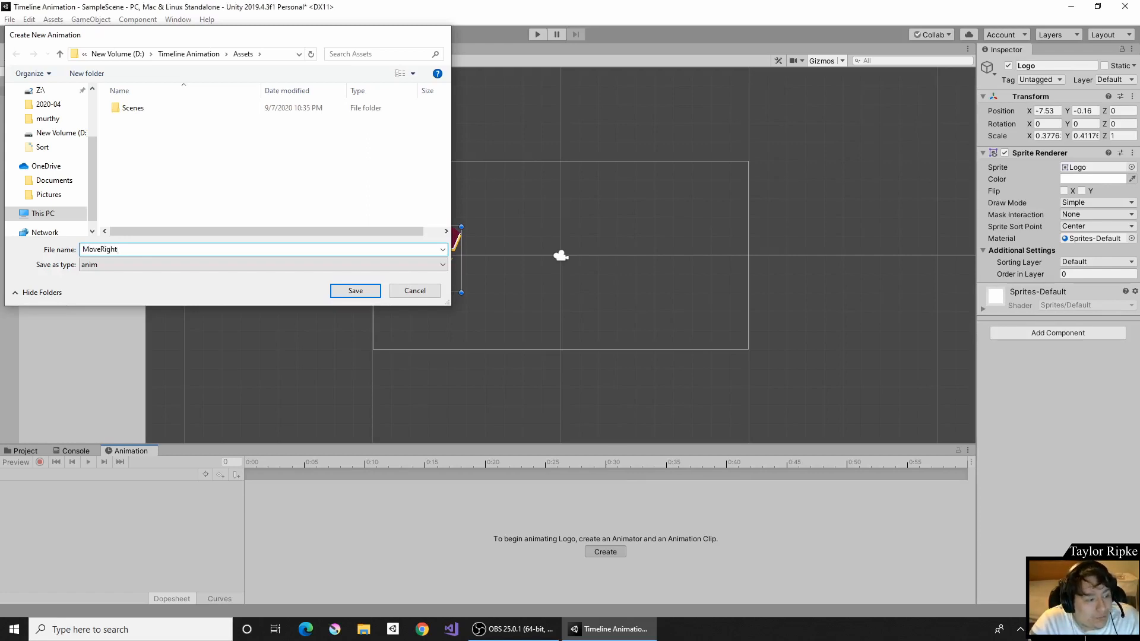
key("Return")
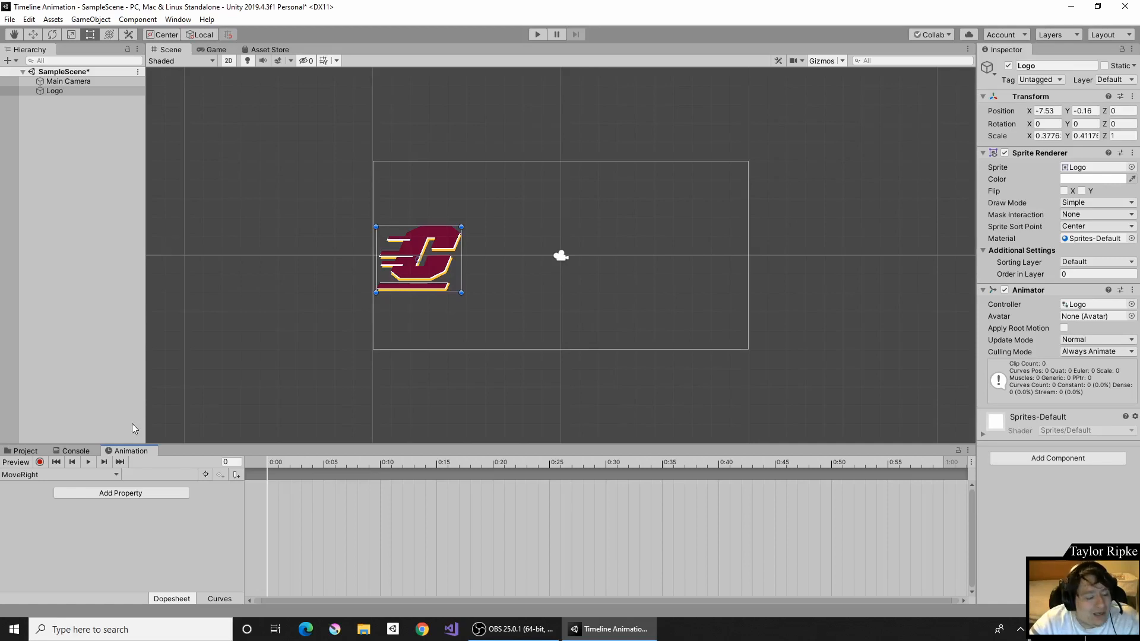
- Add the Transform Position property to MoveRight and select its 0:00 keyframes
left_click(112, 492)
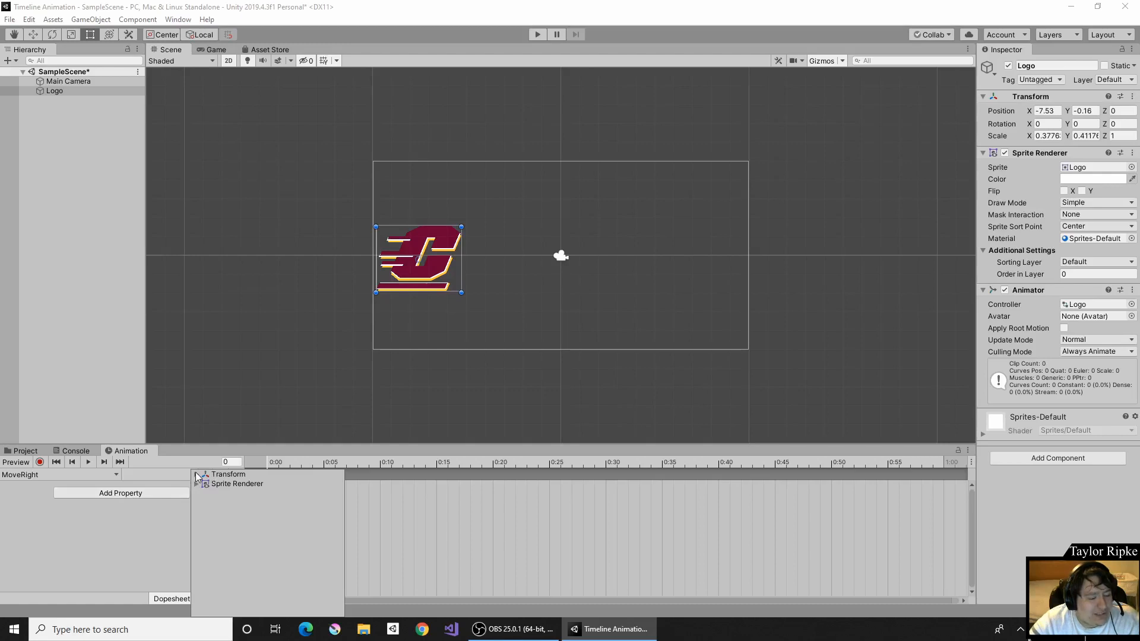
left_click(195, 473)
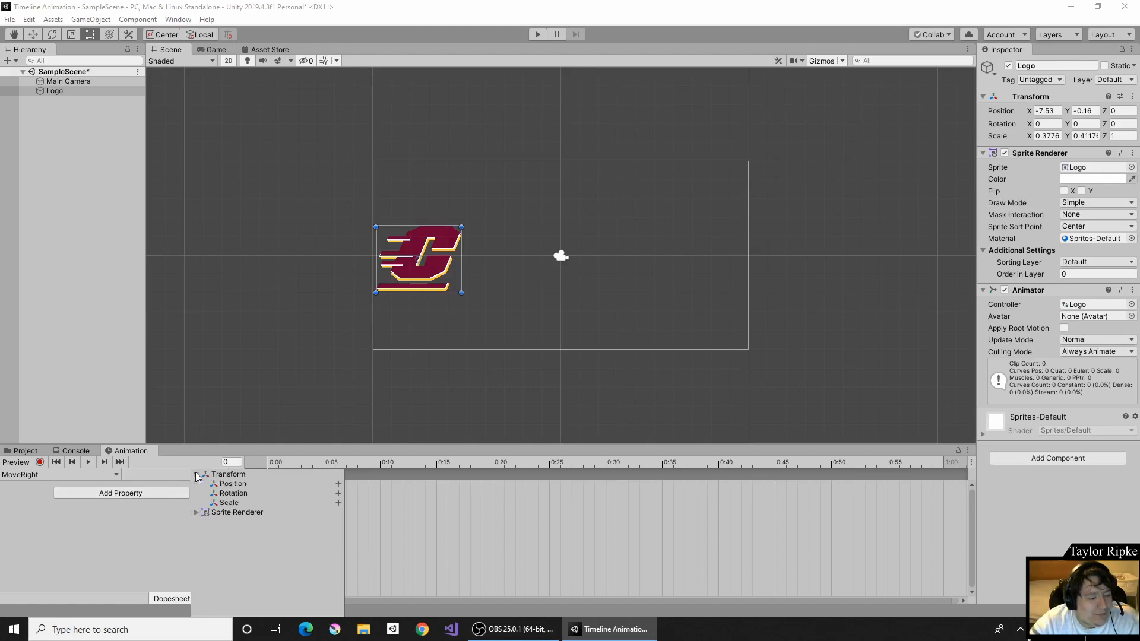
left_click(338, 484)
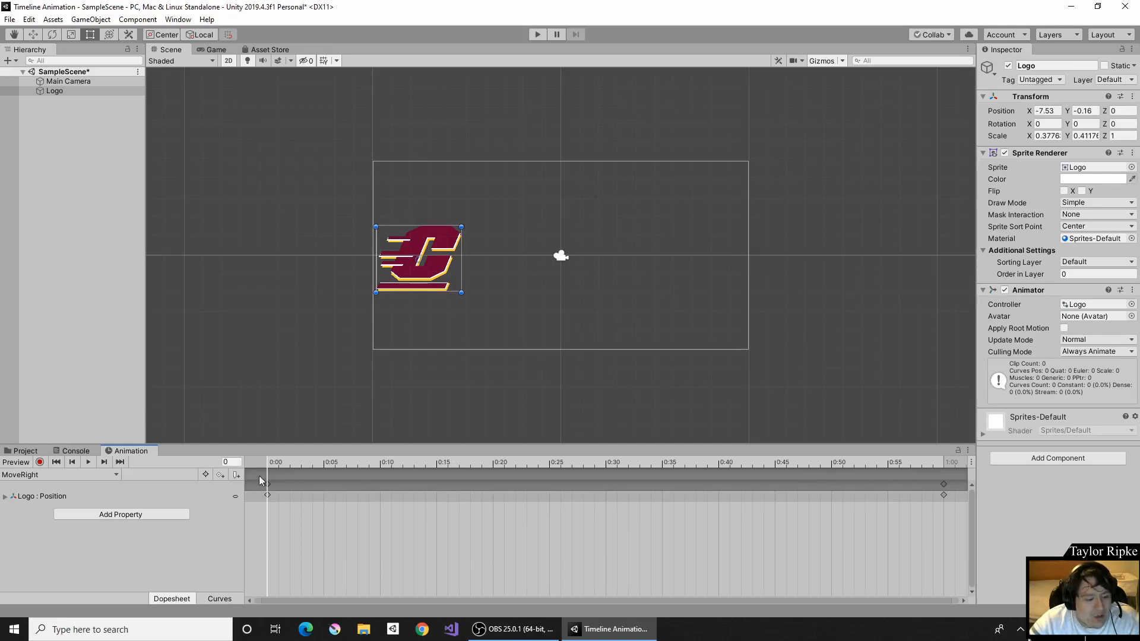
left_click(268, 495)
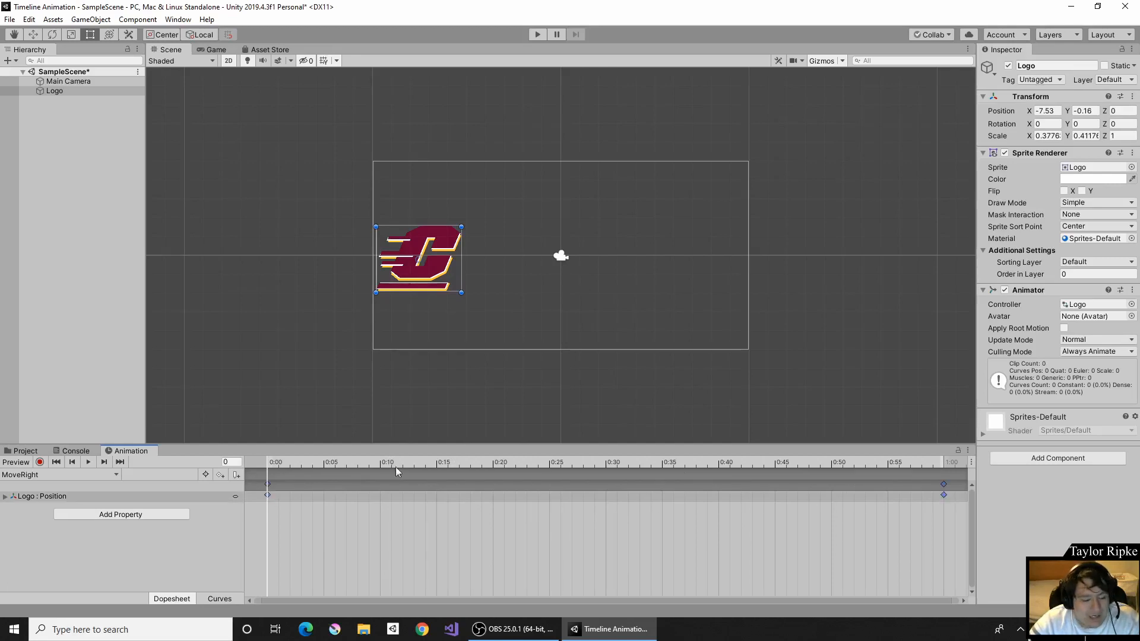
- Preview MoveRight playing, then select its 0:00 keyframes
left_click(90, 460)
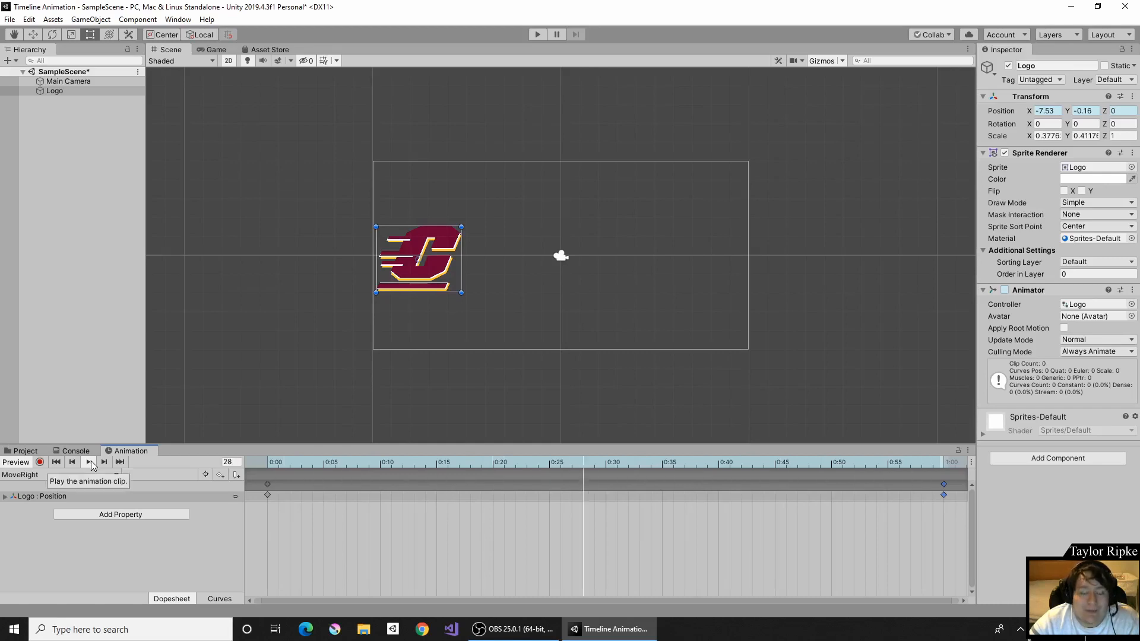
left_click(268, 494)
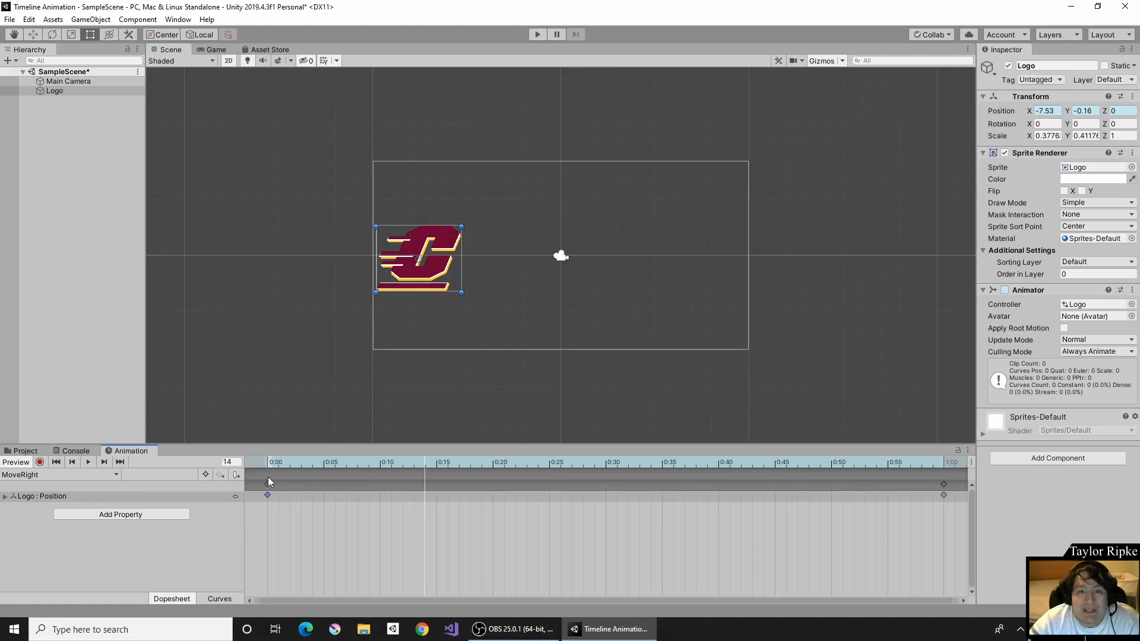
- Delete the Position keyframes at 1:00, leaving only the 0:00 keys
right_click(940, 498)
left_click(918, 500)
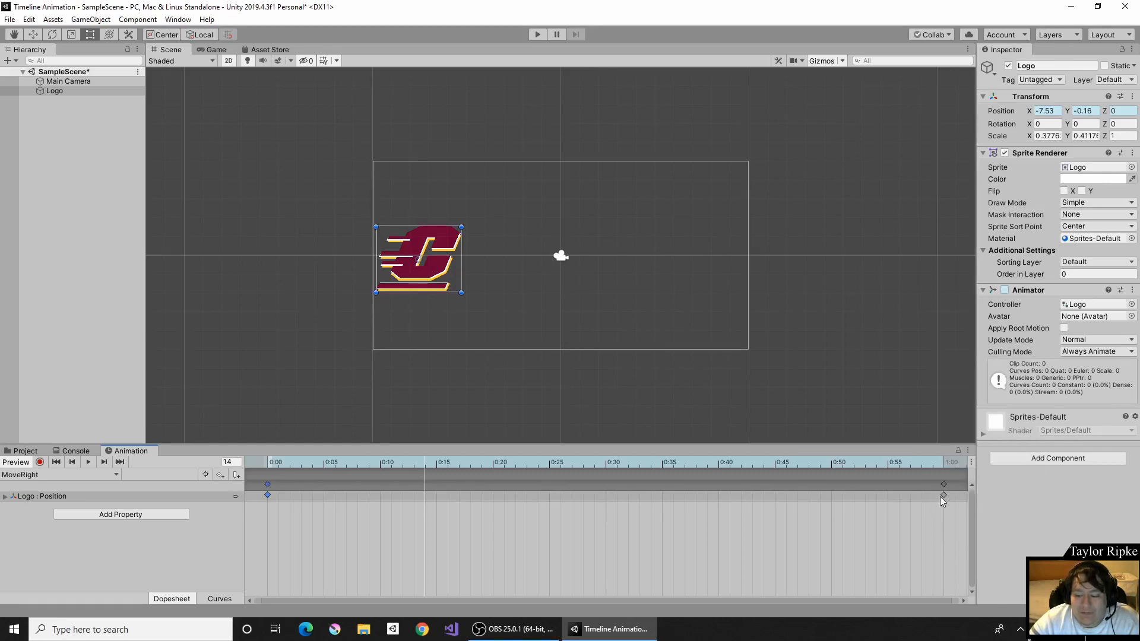
left_click(943, 495, "shift")
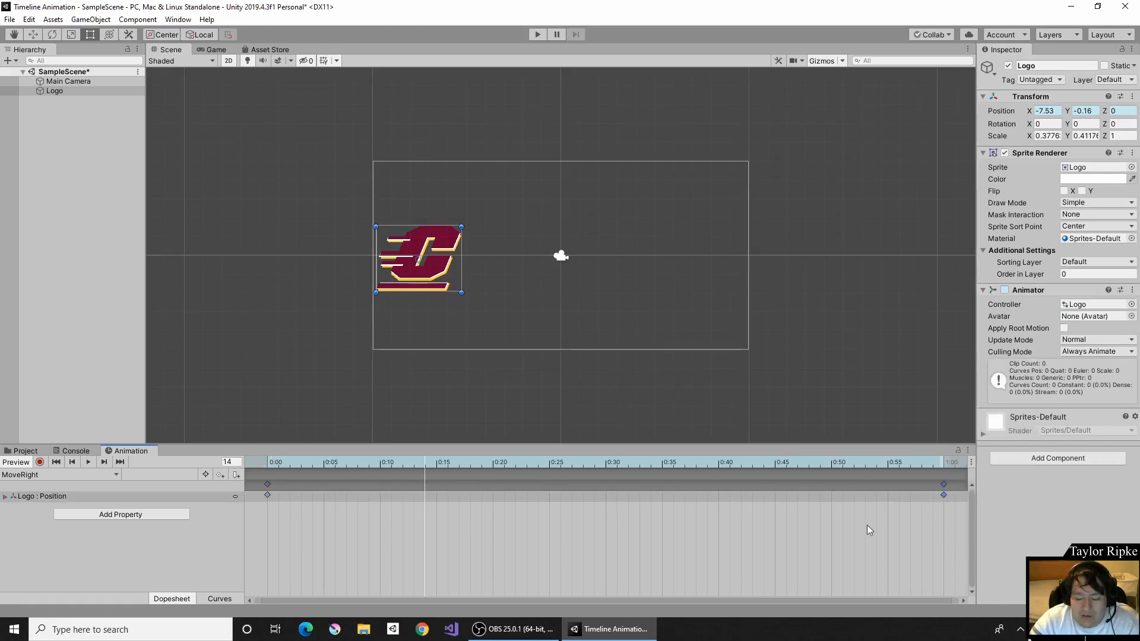
key("Delete")
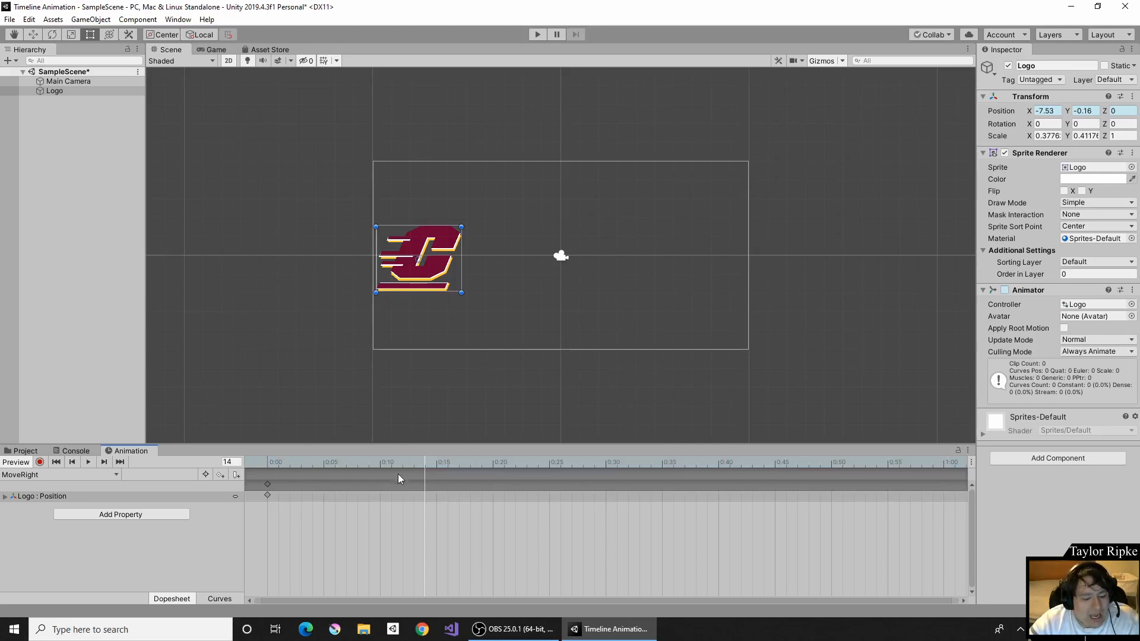
- Scrub the playhead toward the clip's end and switch to the Move tool
left_click_drag(389, 461, 662, 469)
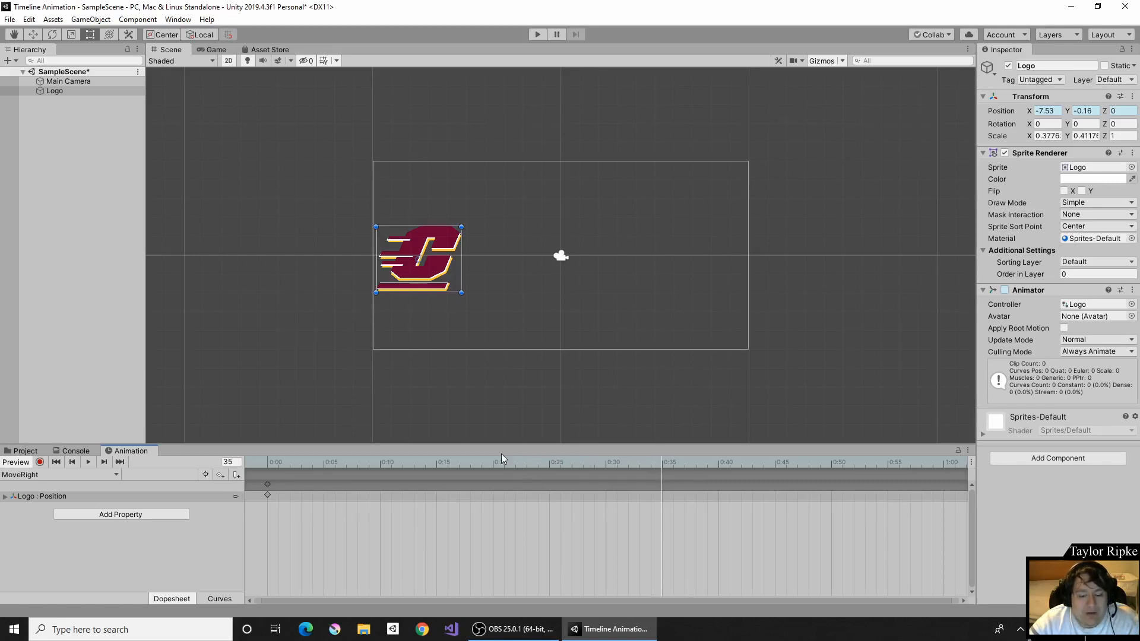
left_click_drag(505, 461, 943, 473)
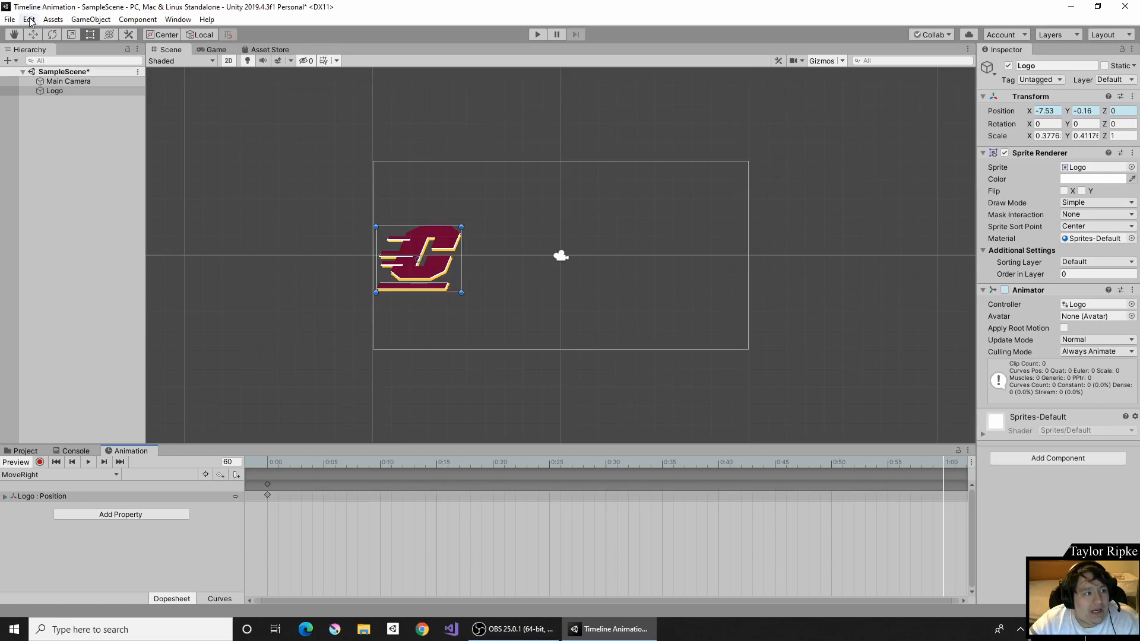
left_click(38, 37)
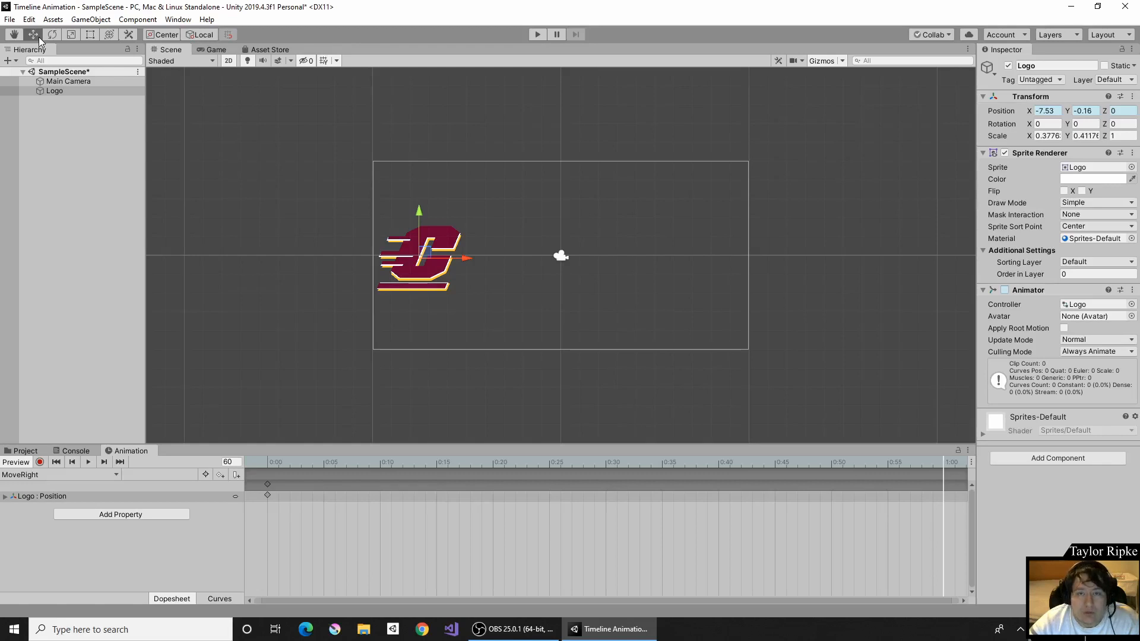
- In record mode, slide the logo to X 7.44 at 1:00 to key the end position
left_click(40, 461)
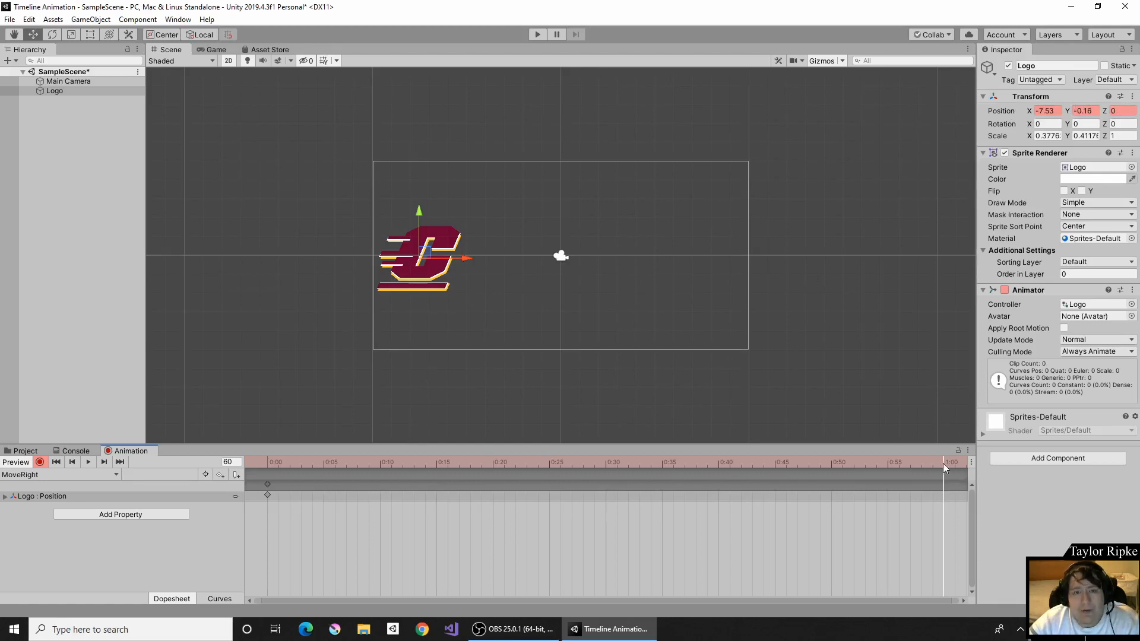
left_click_drag(467, 260, 749, 283)
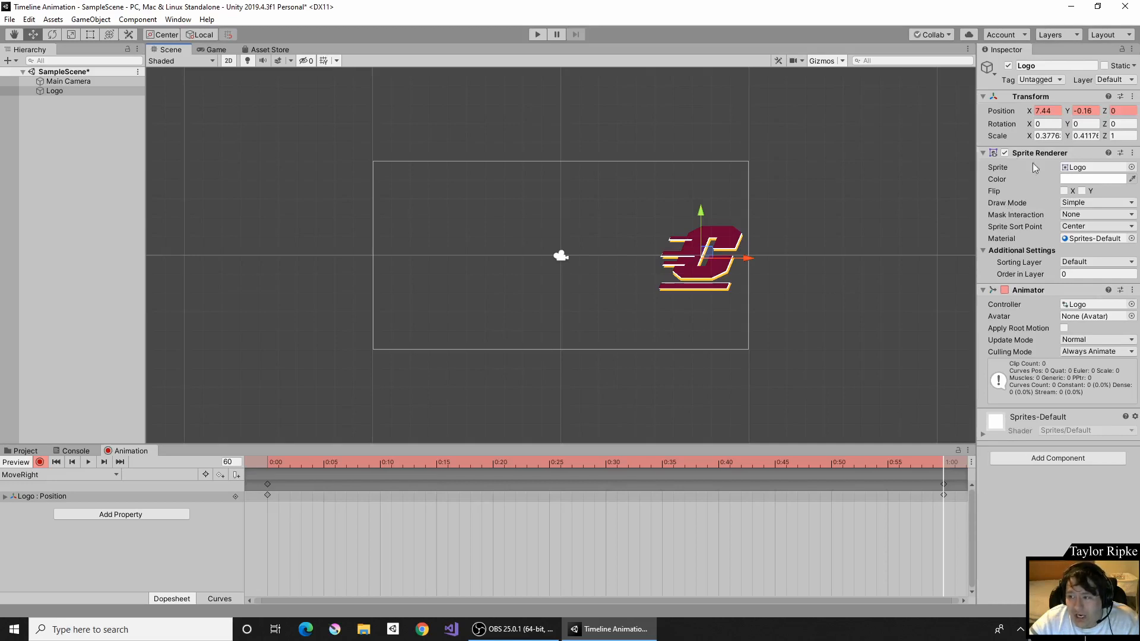
left_click(1043, 110)
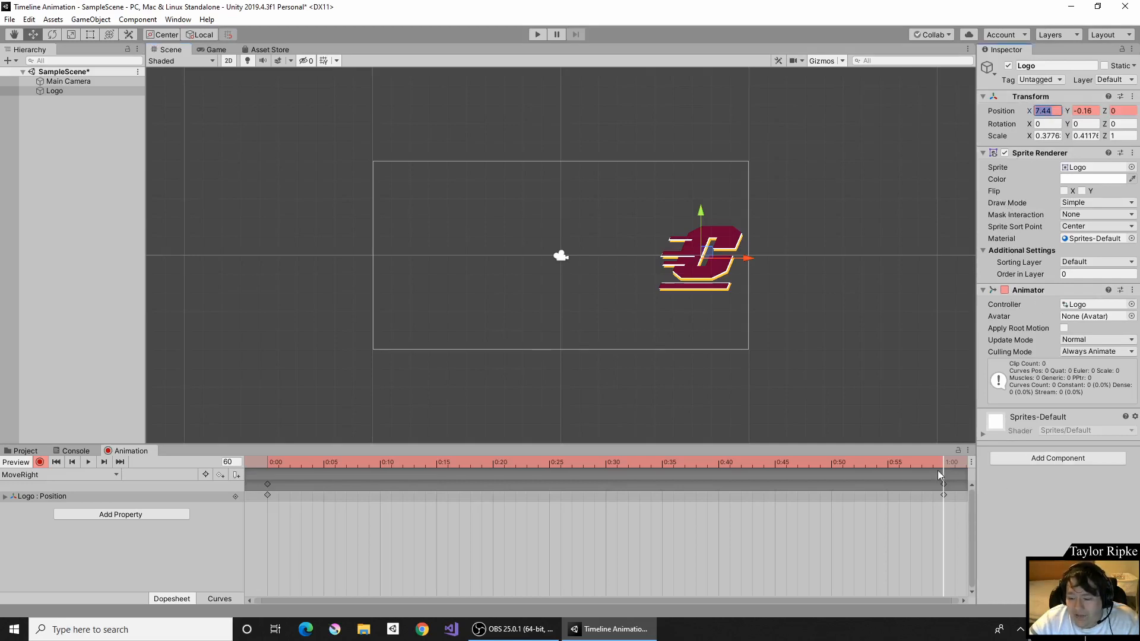
left_click(943, 494)
left_click(943, 495)
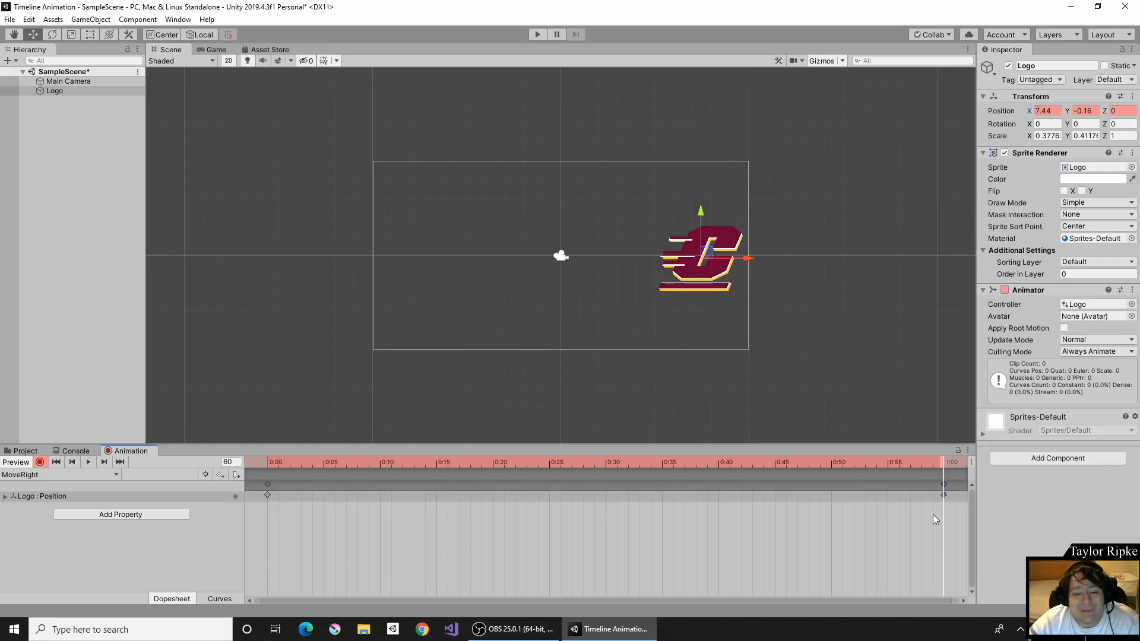
left_click(40, 463)
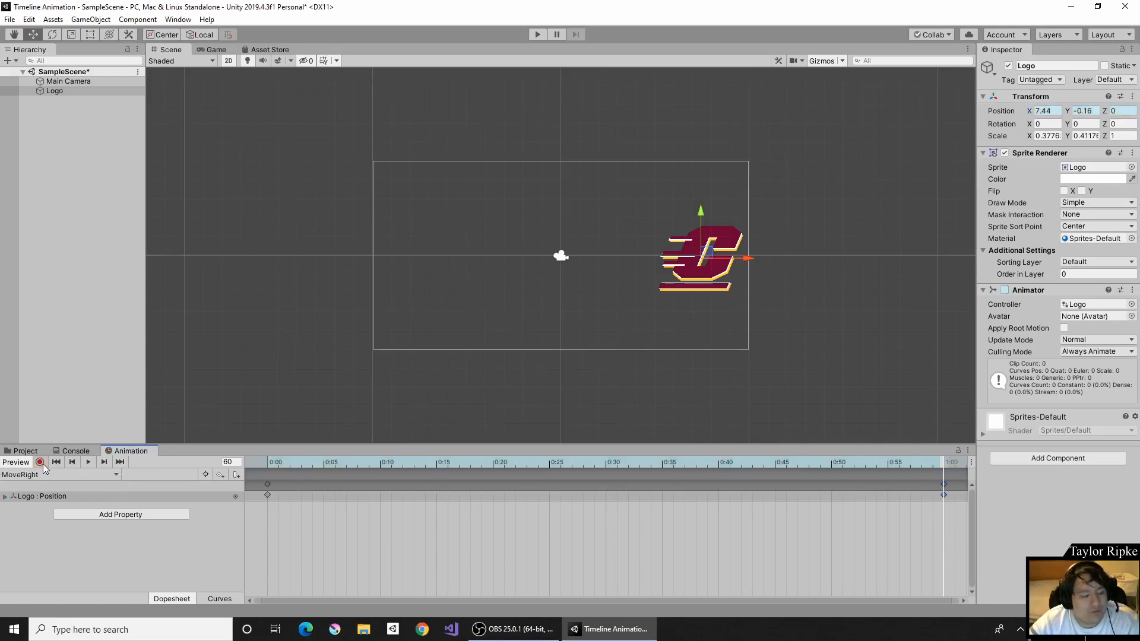
- Preview the slide in the Animation window, test it in Play mode, then show the Assets folder
left_click(88, 462)
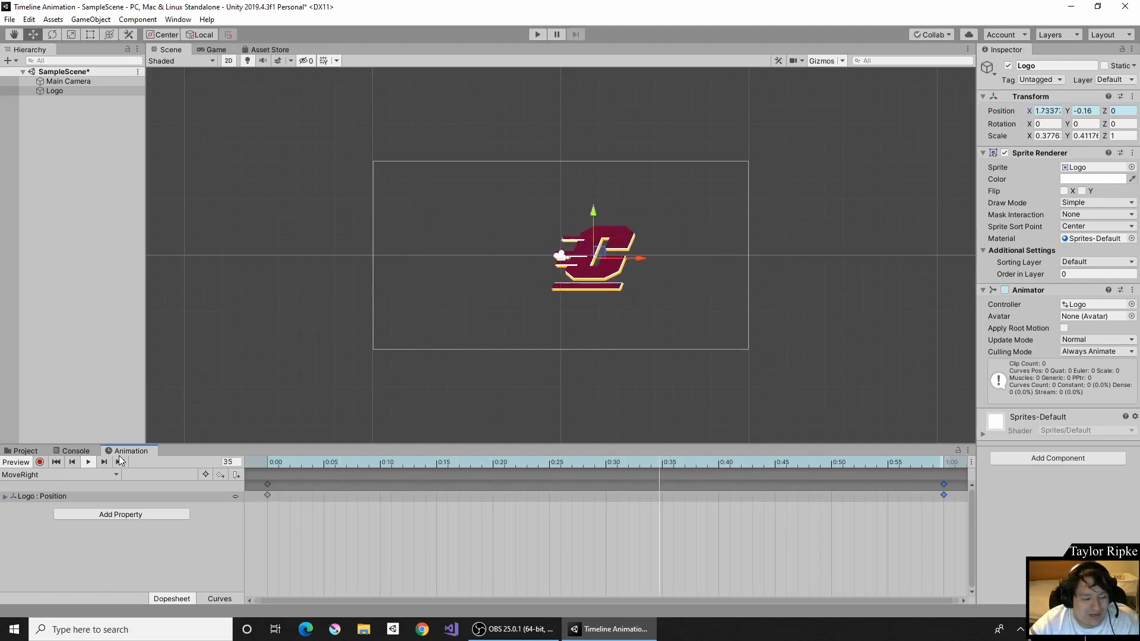
left_click(89, 463)
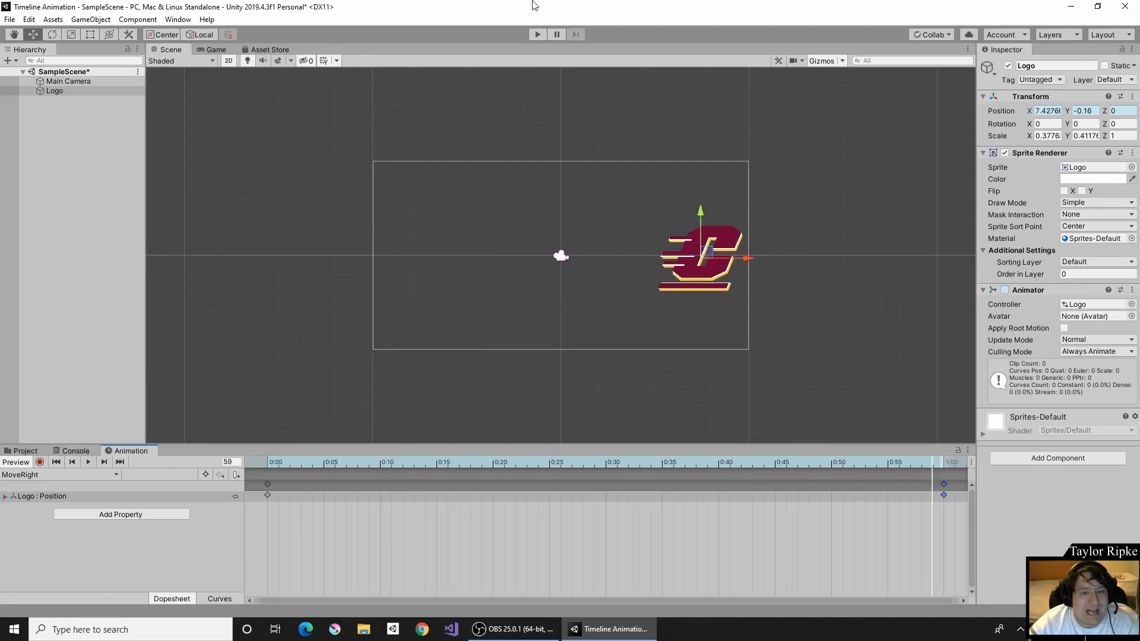
left_click(540, 40)
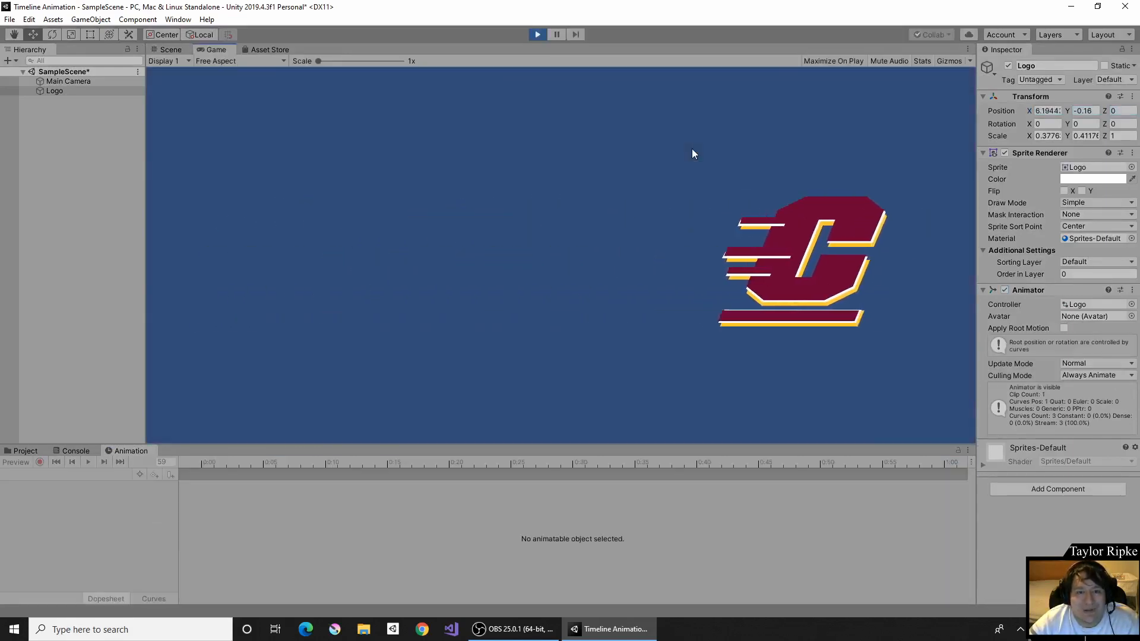
left_click(533, 36)
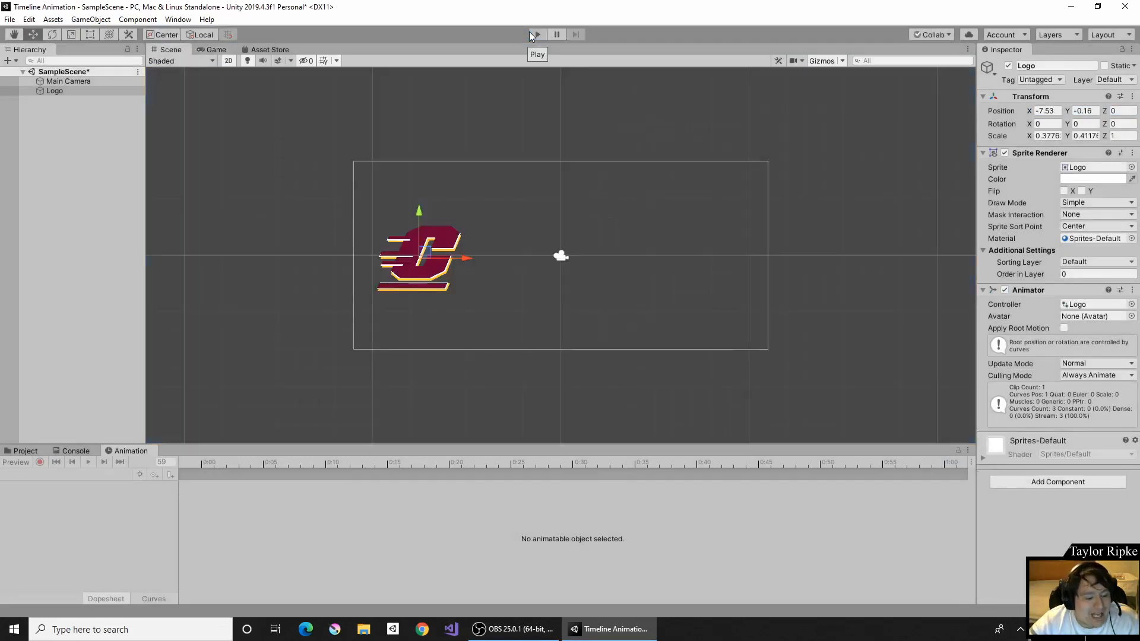
left_click(3, 452)
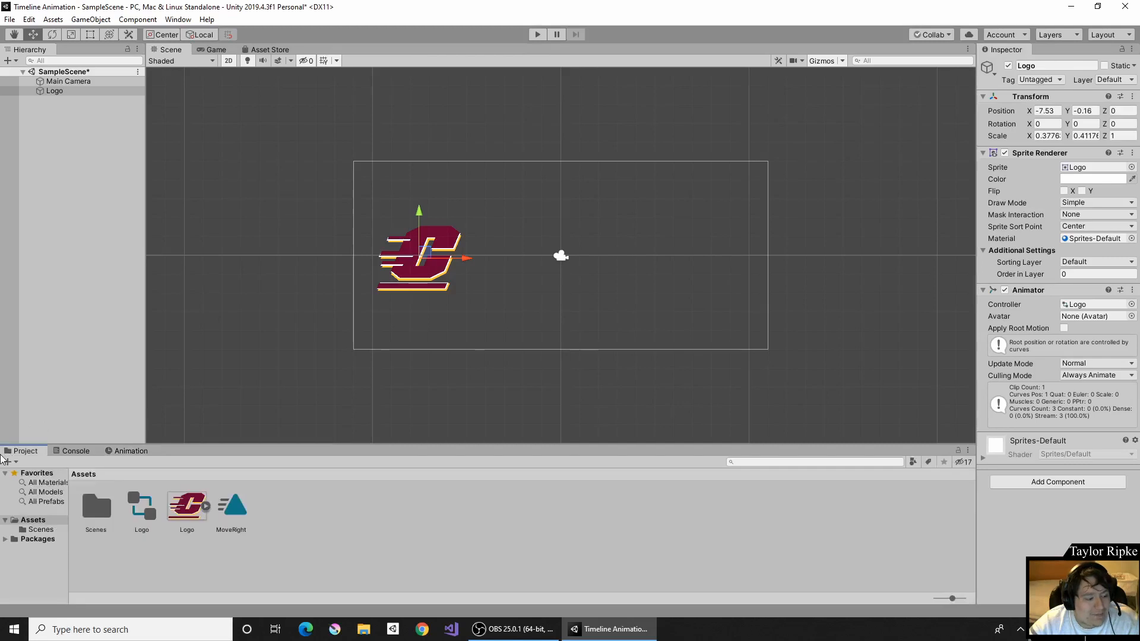
- Open the Logo controller in the Animator, place MoveRight below Entry, confirm speed 1, and return to Scene
left_click(1066, 305)
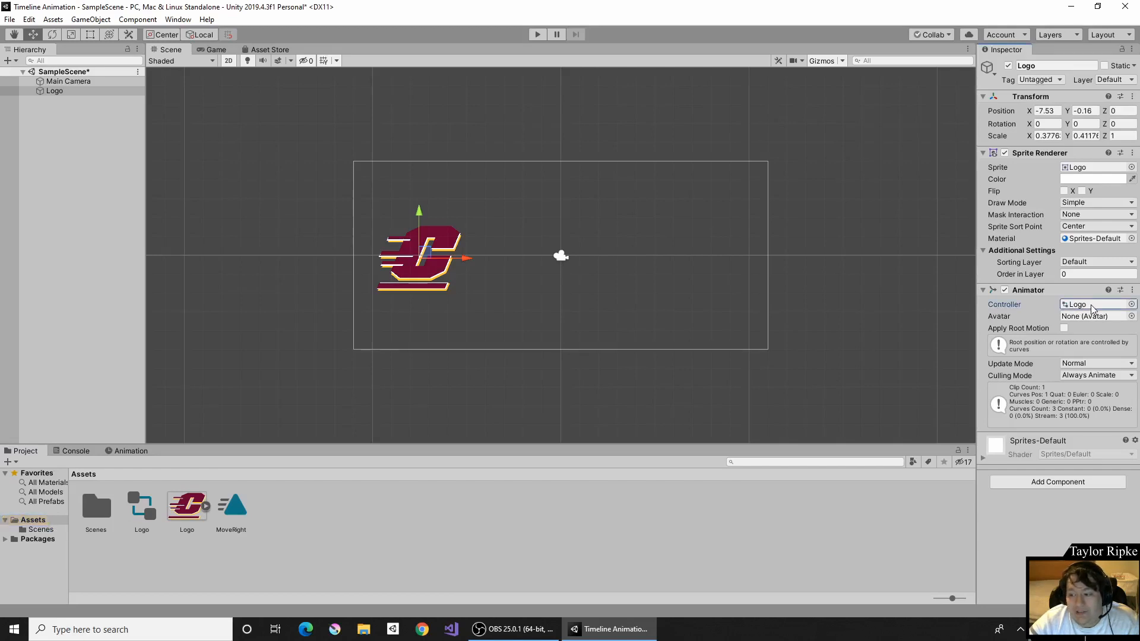
double_click(1092, 305)
left_click_drag(600, 83, 601, 281)
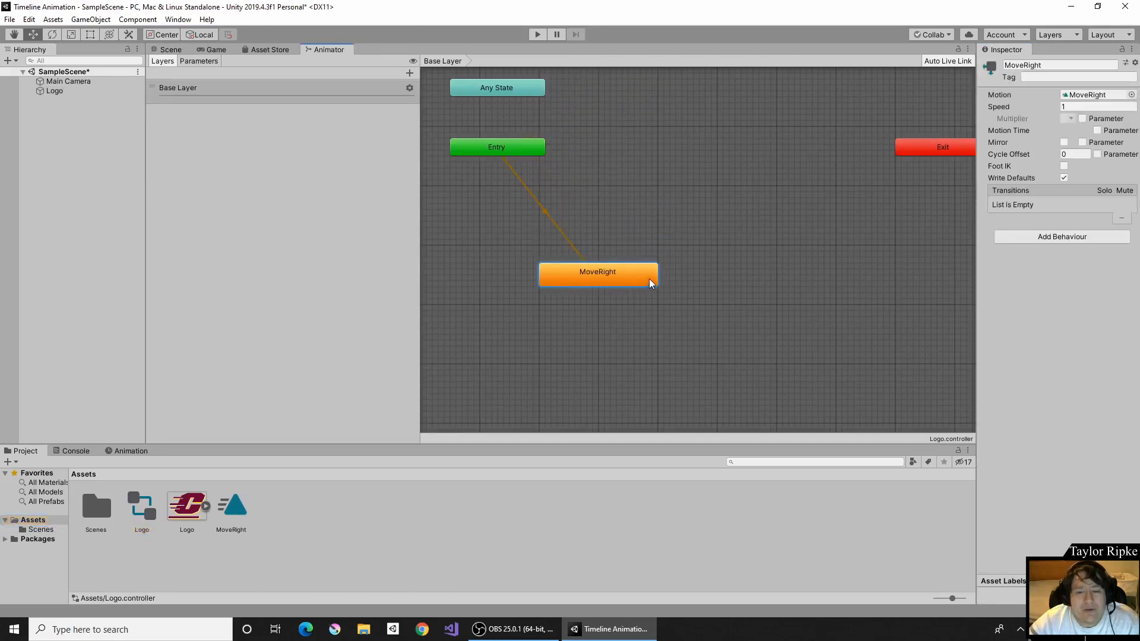
left_click(1062, 107)
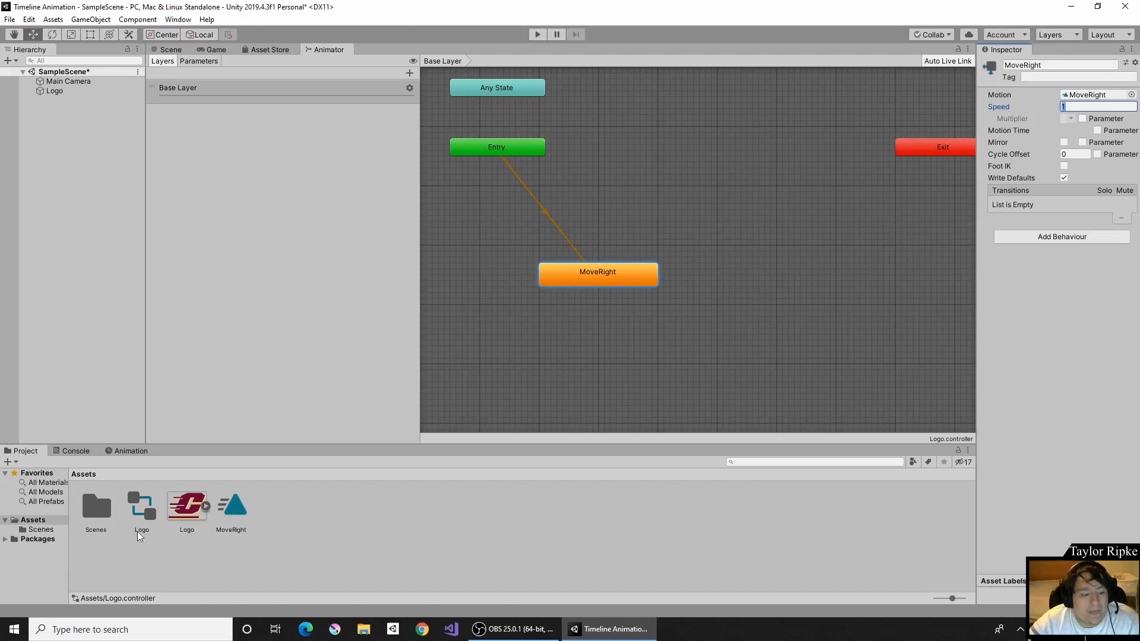
left_click(170, 50)
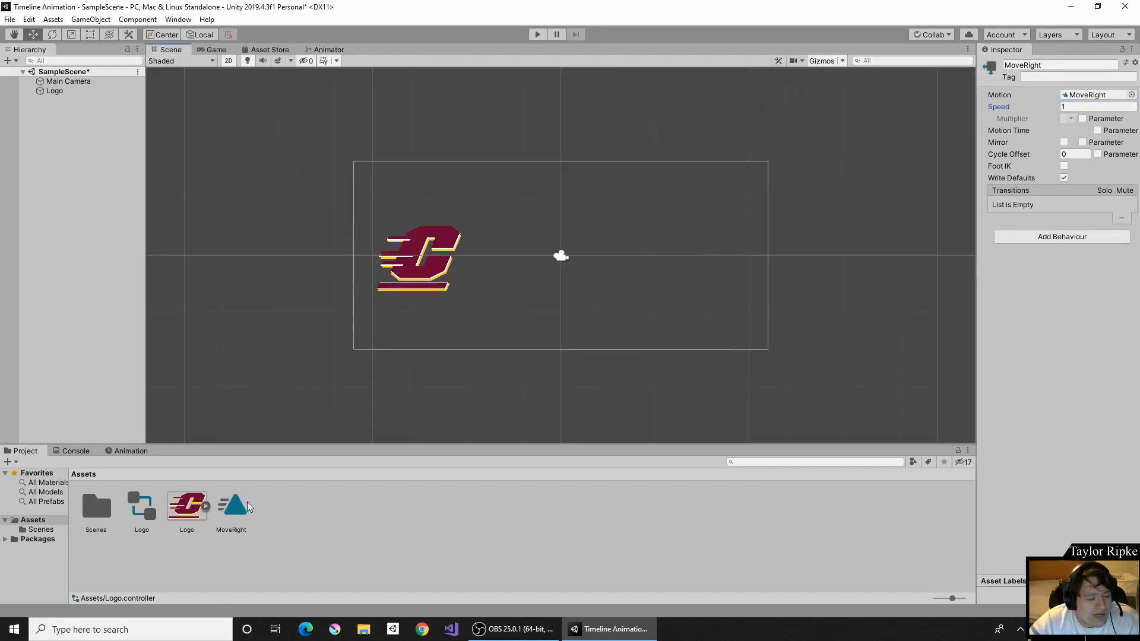
- Untick Loop Time on MoveRight.anim, then enter Play mode to watch the logo's single slide
left_click(244, 507)
left_click(144, 507)
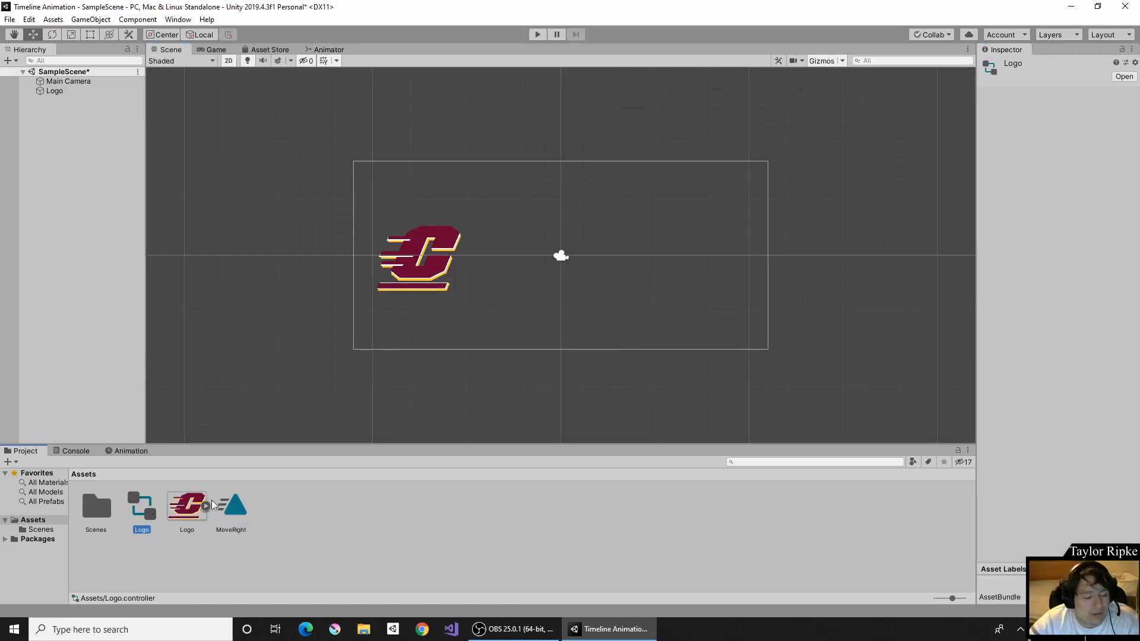
left_click(232, 505)
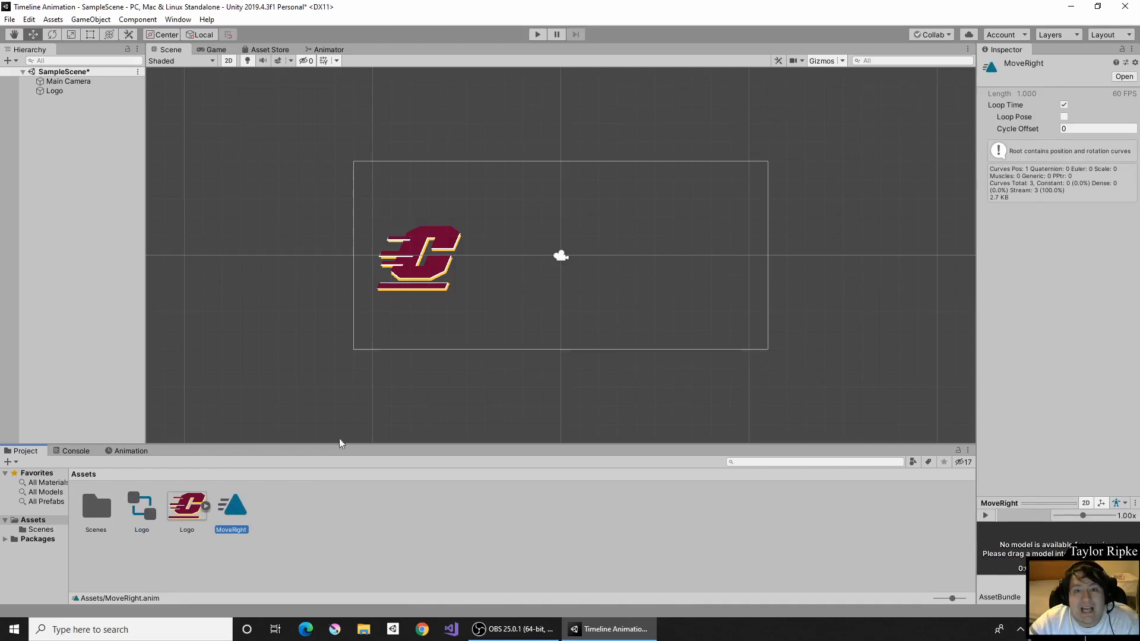
left_click(1063, 105)
left_click(536, 35)
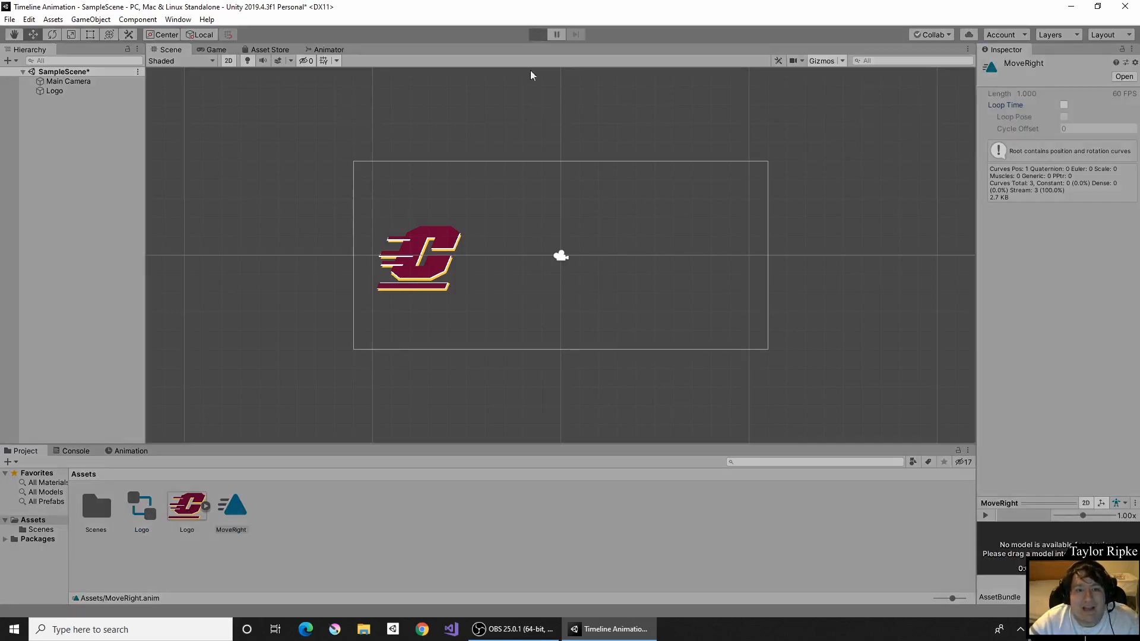